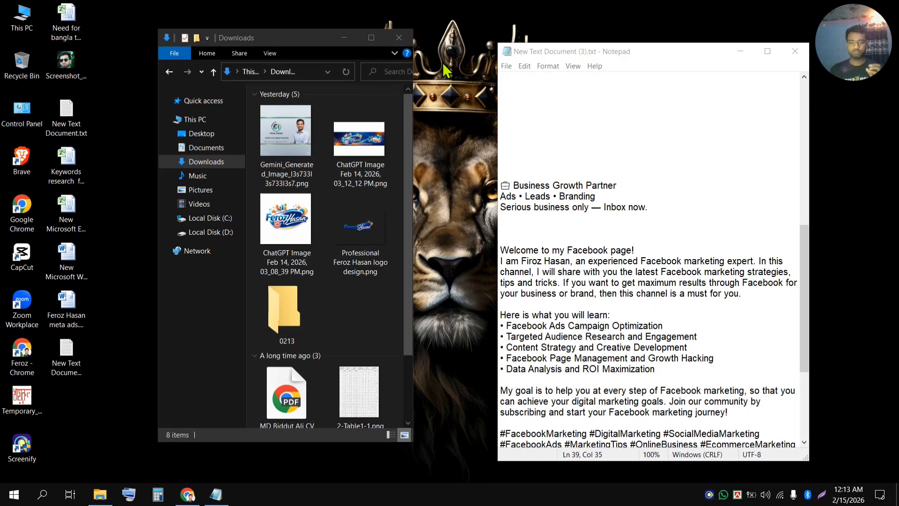
# - Minimize the Downloads folder window and the Notepad document, and refresh the desktop
pyautogui.click(345, 37)
pyautogui.rightClick(248, 37)
pyautogui.click(275, 74)
pyautogui.moveTo(680, 70); pyautogui.dragTo(598, 80)
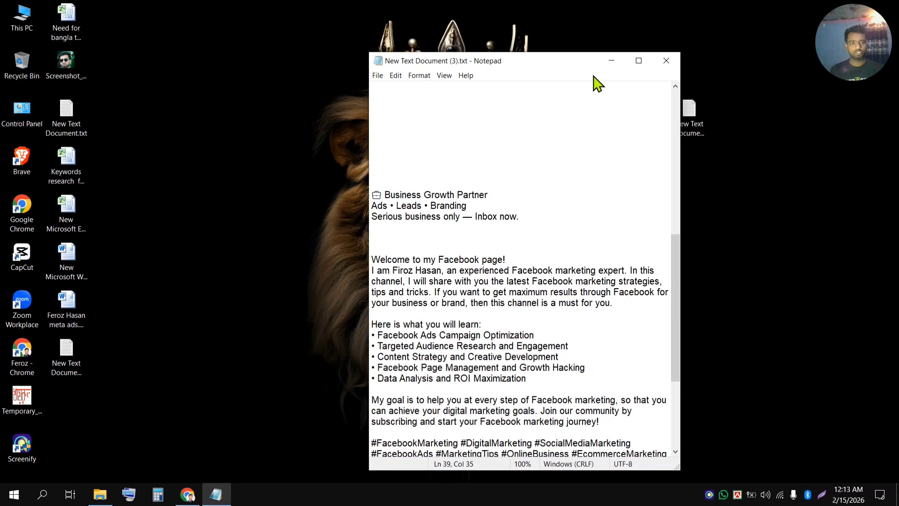
pyautogui.scroll(-1, 561, 189)
pyautogui.moveTo(504, 62); pyautogui.dragTo(550, 43)
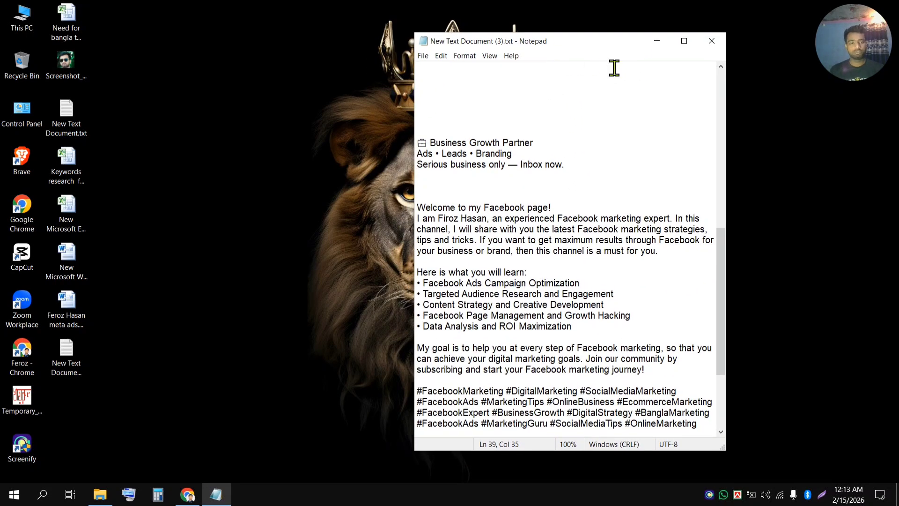
pyautogui.click(657, 42)
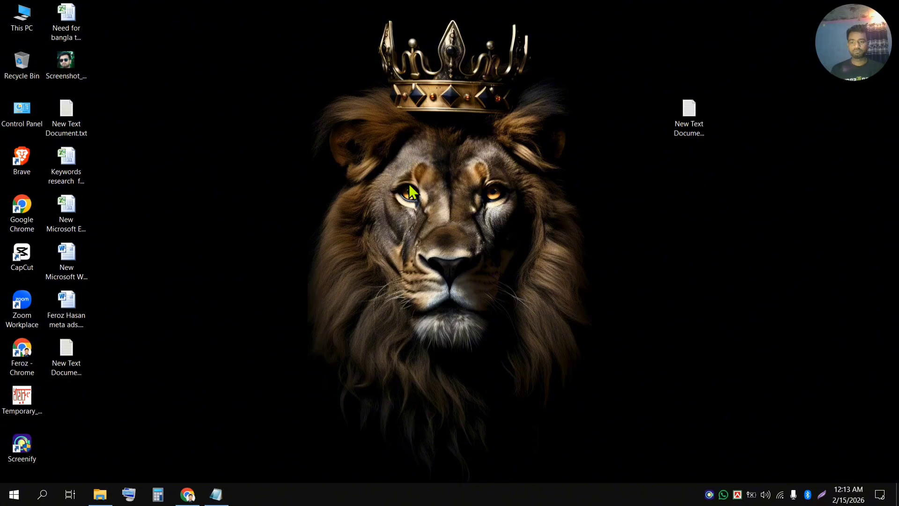
pyautogui.rightClick(209, 168)
pyautogui.click(244, 204)
# - Switch to Facebook in Chrome and start creating a new Page from the Pages section
pyautogui.moveTo(188, 494)
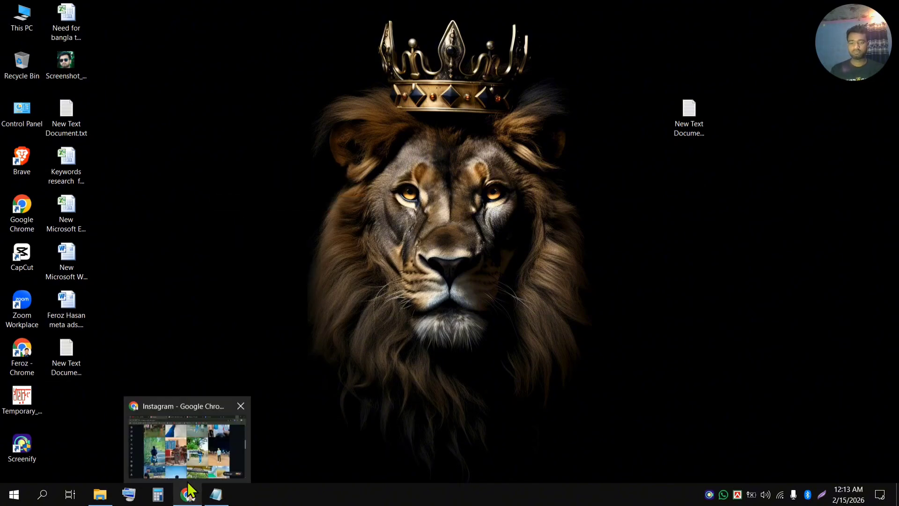
pyautogui.click(187, 451)
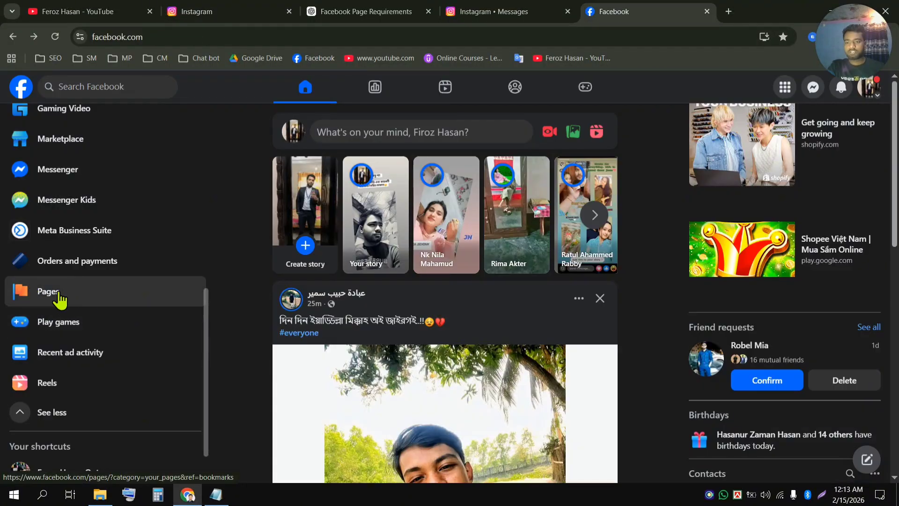
pyautogui.scroll(10, 75, 216)
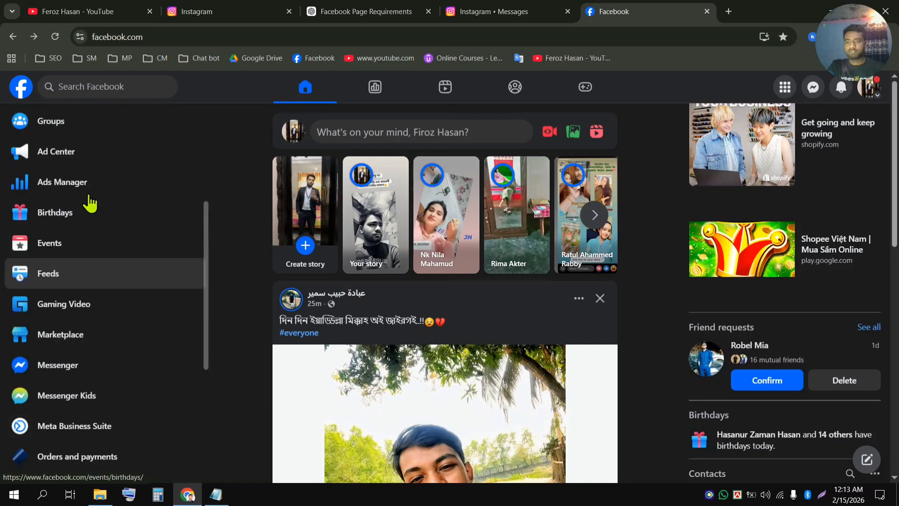
pyautogui.scroll(-5, 82, 342)
pyautogui.click(62, 416)
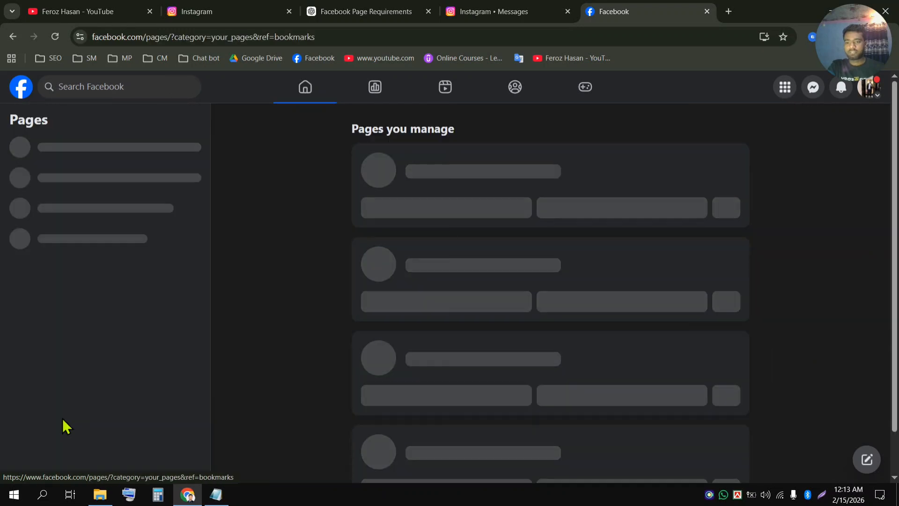
pyautogui.click(110, 153)
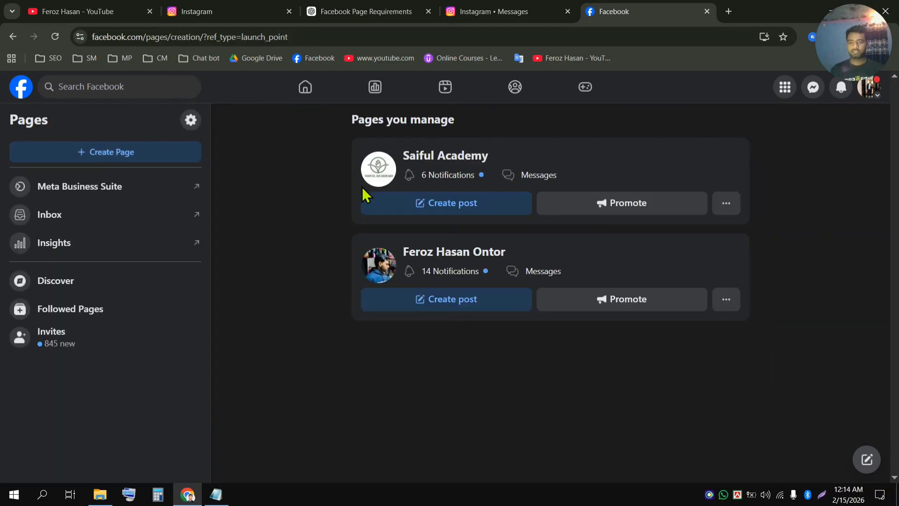
# - Enter the owner's full name as the Page name
pyautogui.click(101, 201)
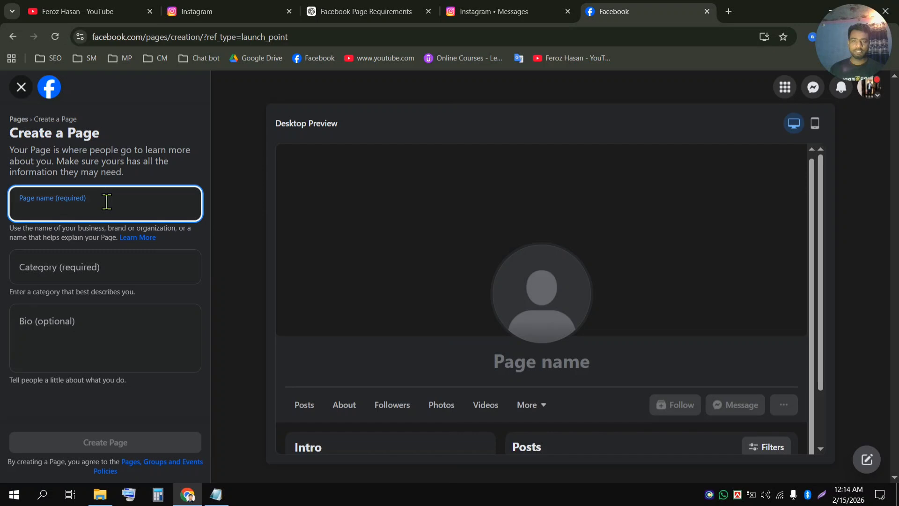
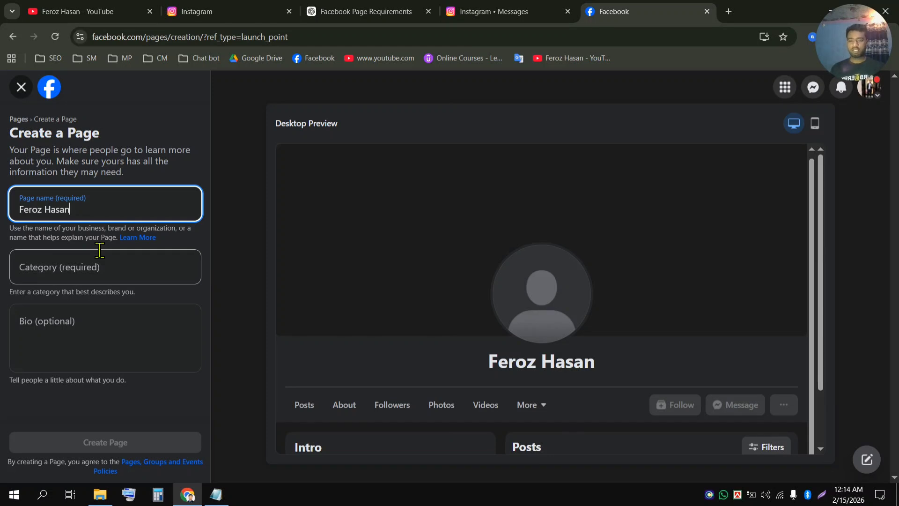
# - Search the Page categories for "marke" and choose Advertising/Marketing
pyautogui.click(67, 270)
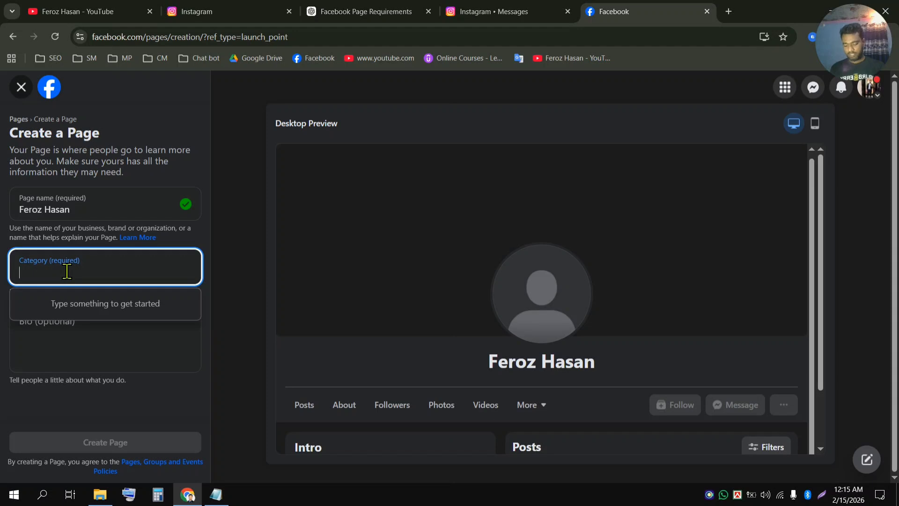
pyautogui.write('ma')
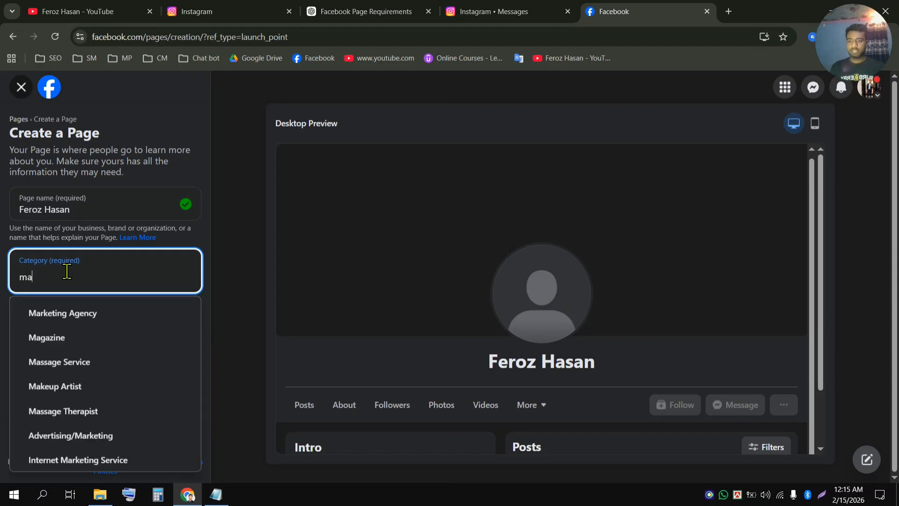
pyautogui.write('rke')
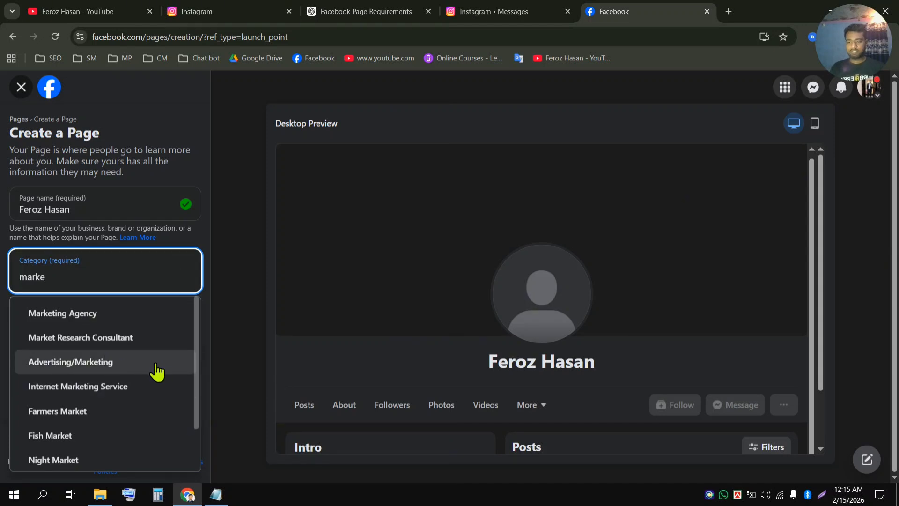
pyautogui.click(83, 370)
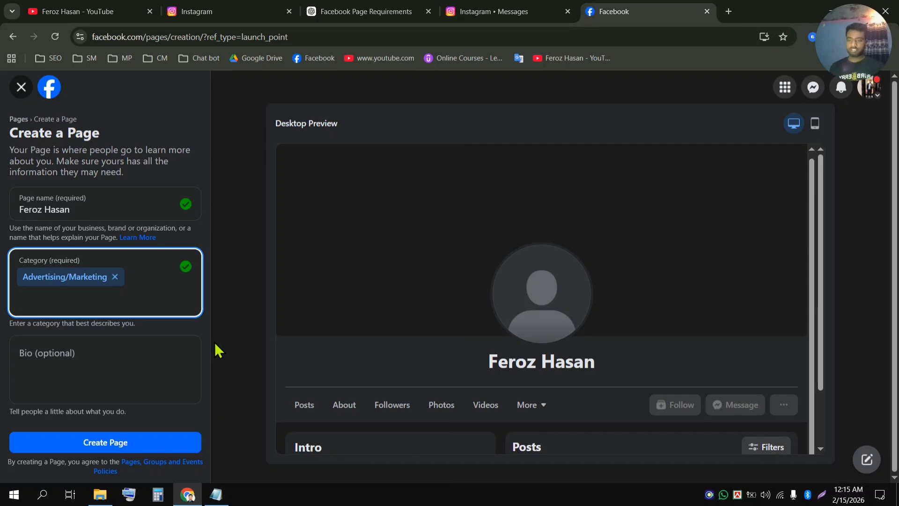
pyautogui.write('clo')
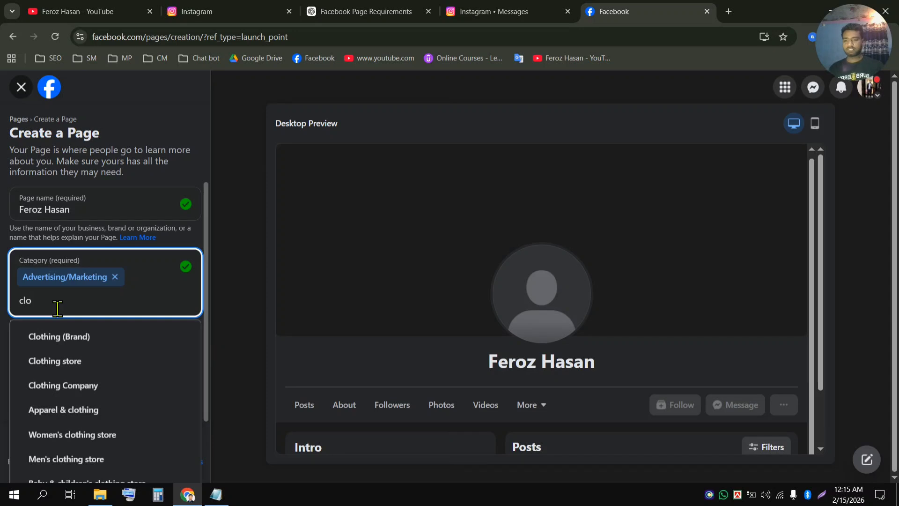
pyautogui.press('BackSpace')
pyautogui.press('BackSpace')
pyautogui.press('BackSpace')
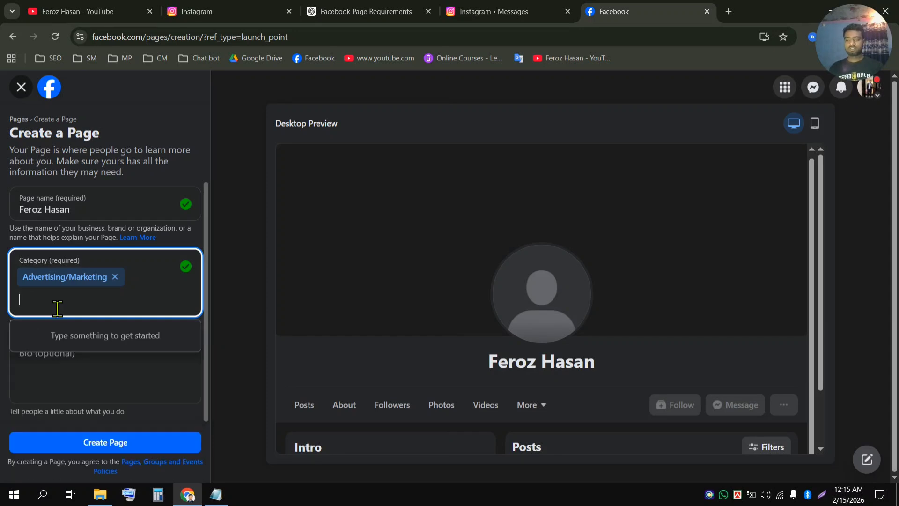
pyautogui.click(233, 332)
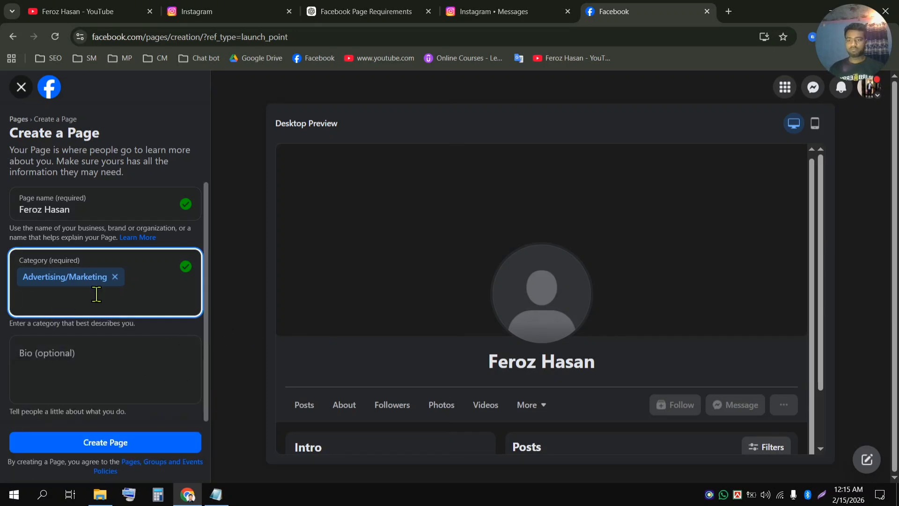
# - Copy the three-line text starting with "Business Growth Partner" from the Notepad document into the Page's bio
pyautogui.click(162, 362)
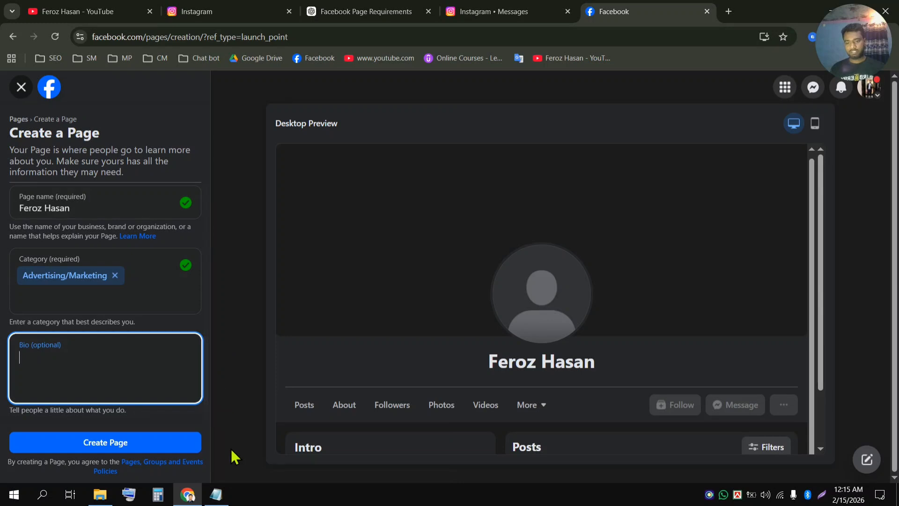
pyautogui.click(216, 494)
pyautogui.moveTo(579, 167); pyautogui.dragTo(411, 143)
pyautogui.hotkey('ctrl', 'c')
pyautogui.click(90, 375)
pyautogui.hotkey('ctrl', 'v')
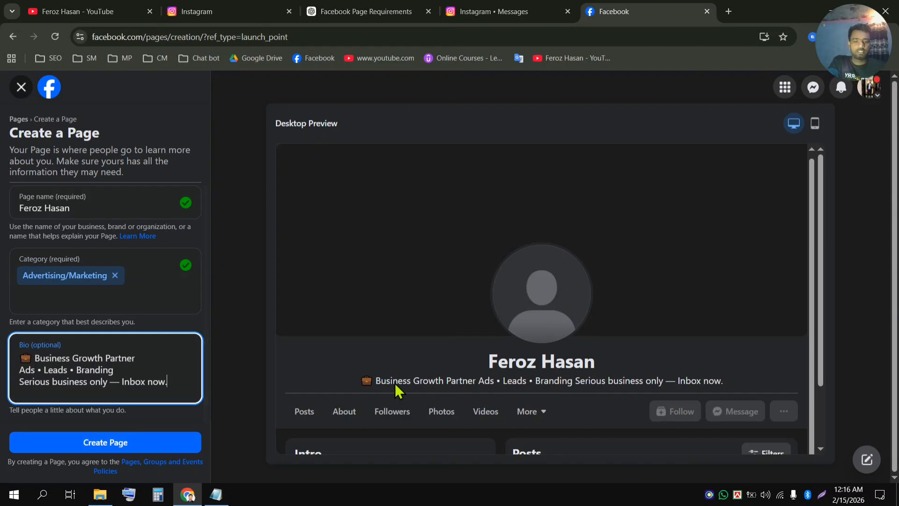
# - Check how the bio looks in the desktop and mobile previews, ending on the desktop preview
pyautogui.moveTo(356, 380); pyautogui.dragTo(699, 383)
pyautogui.click(685, 379)
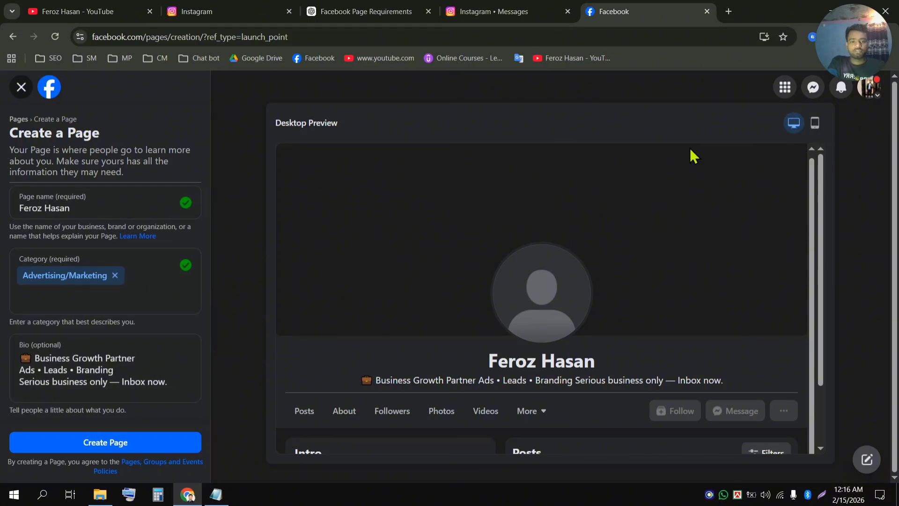
pyautogui.click(816, 124)
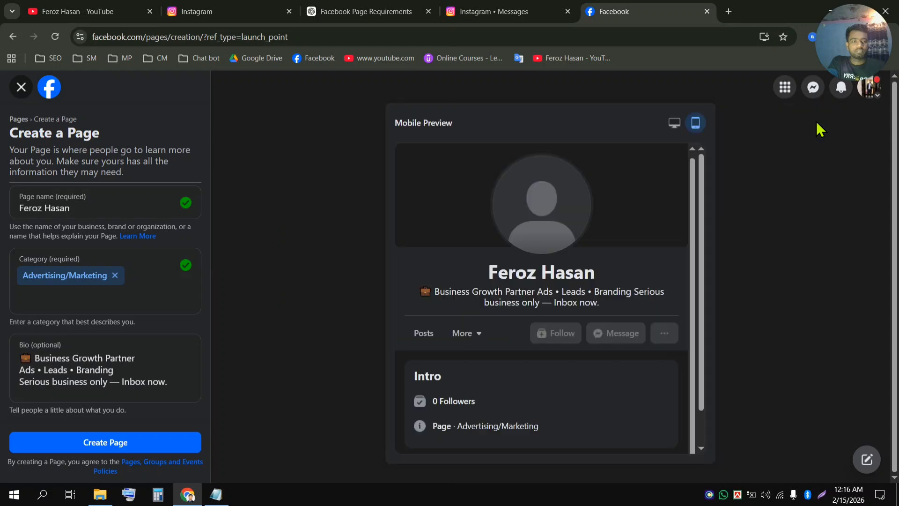
pyautogui.scroll(-1, 567, 295)
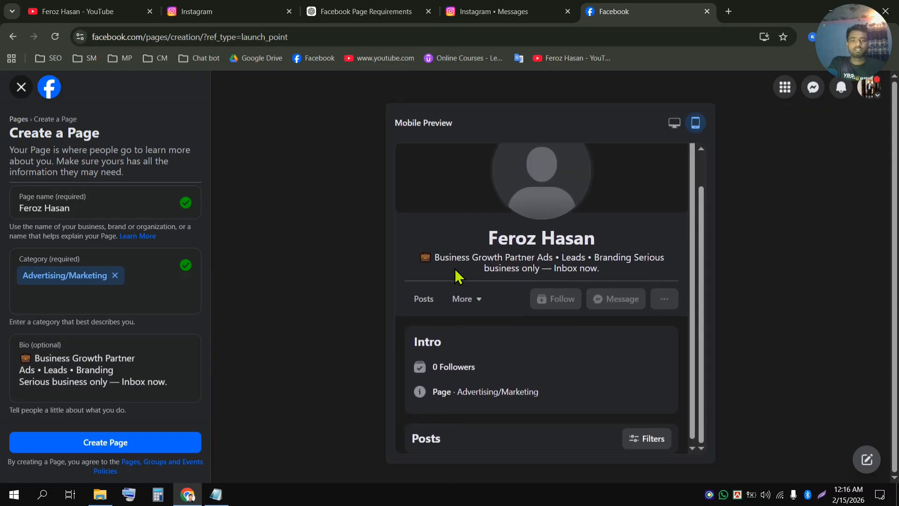
pyautogui.click(674, 123)
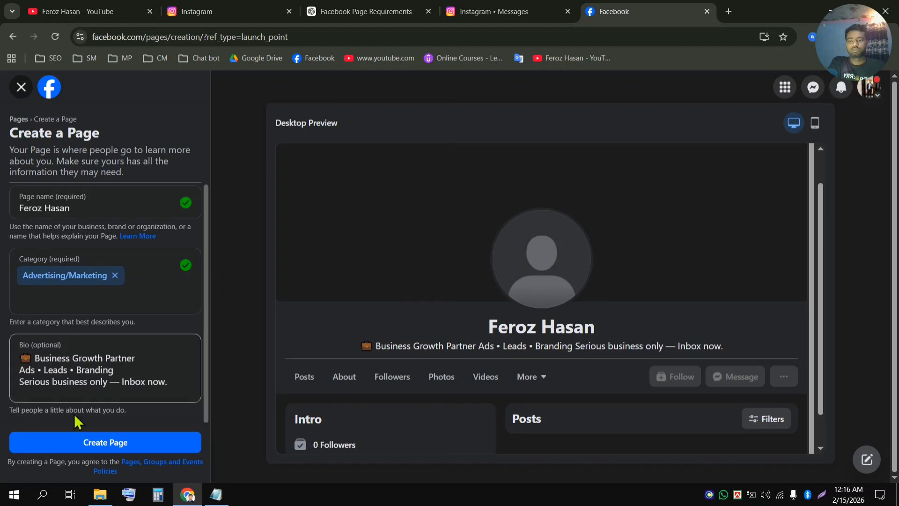
# - Create the Page and dismiss the creation notification over the setup form
pyautogui.click(101, 450)
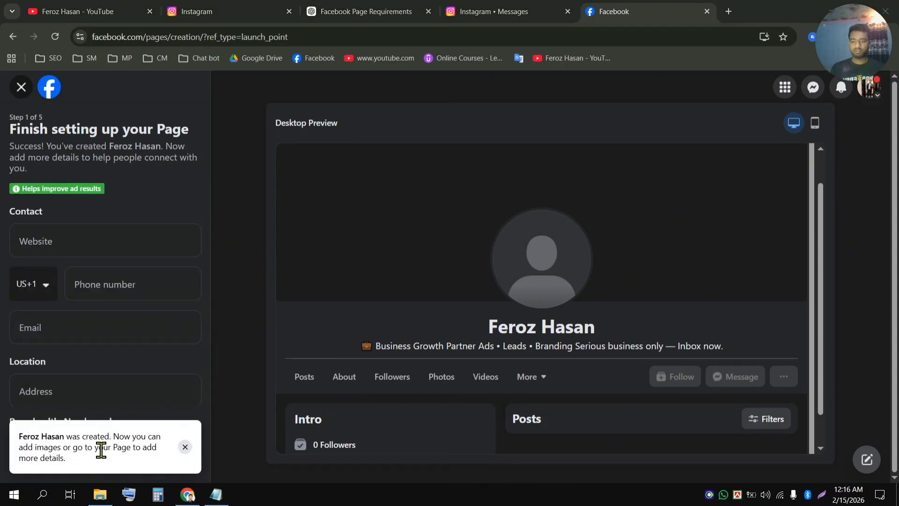
pyautogui.moveTo(65, 439); pyautogui.dragTo(140, 450)
pyautogui.click(132, 439)
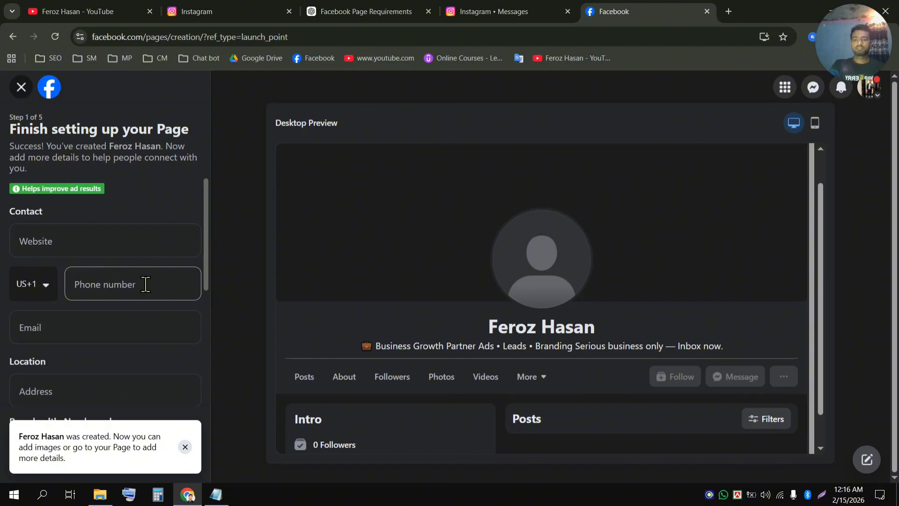
pyautogui.scroll(-5, 124, 327)
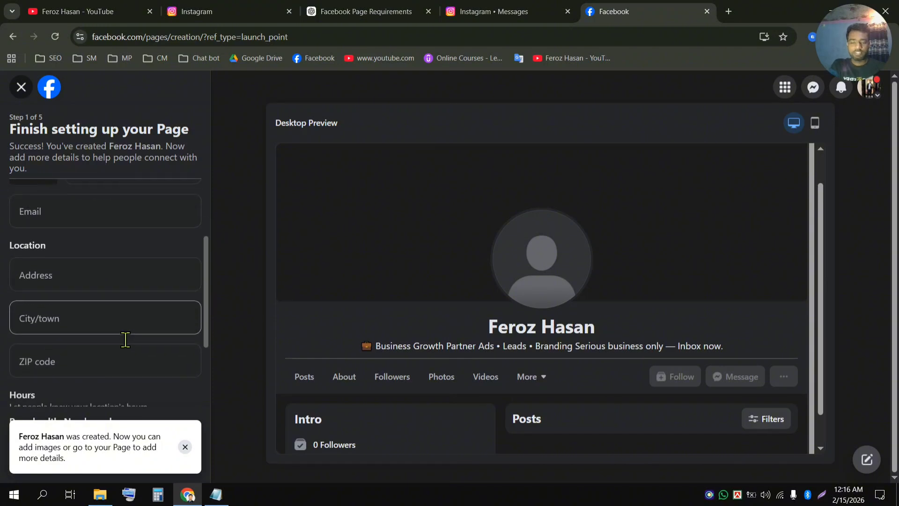
pyautogui.click(185, 447)
pyautogui.scroll(4, 158, 312)
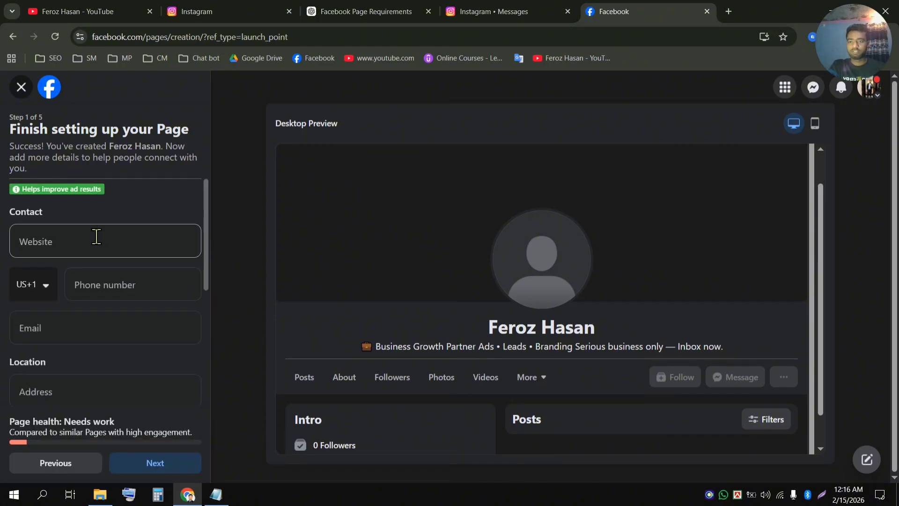
pyautogui.click(67, 248)
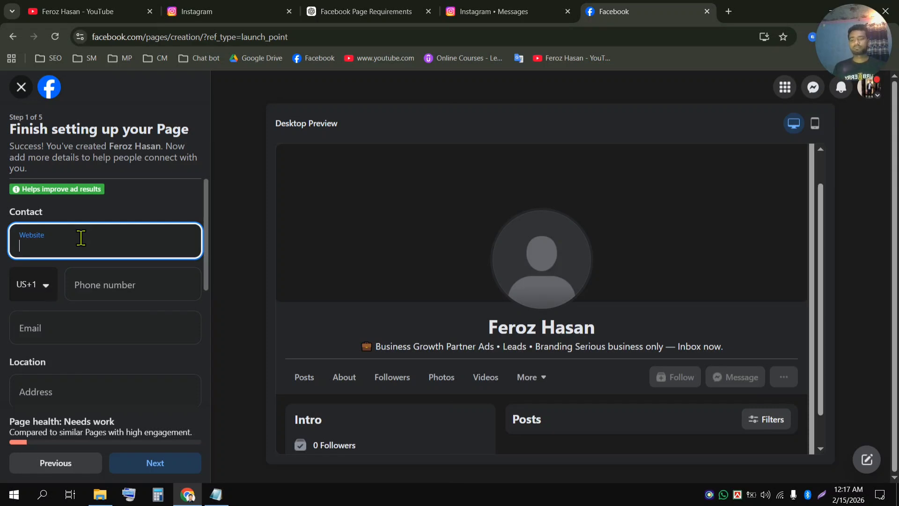
pyautogui.click(37, 270)
pyautogui.click(86, 239)
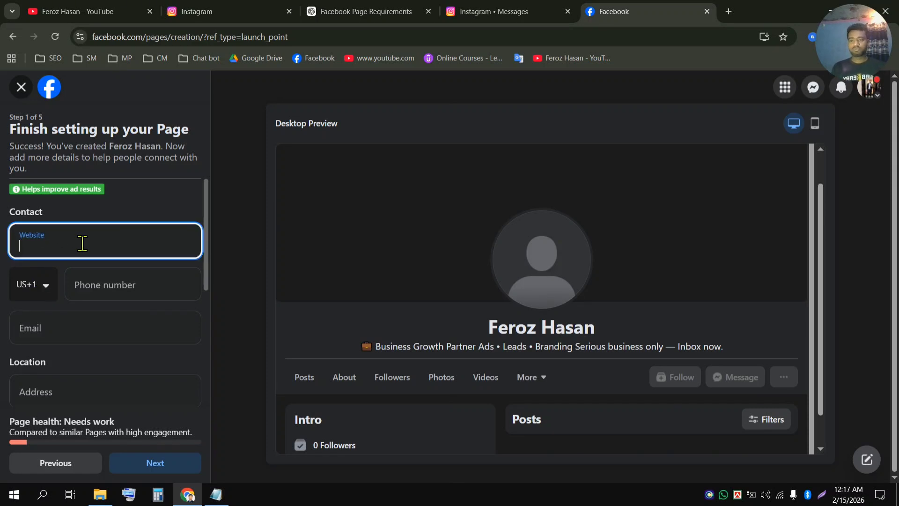
# - Search the phone country codes for "ban" and choose Bangladesh (BD+880)
pyautogui.scroll(-1, 126, 276)
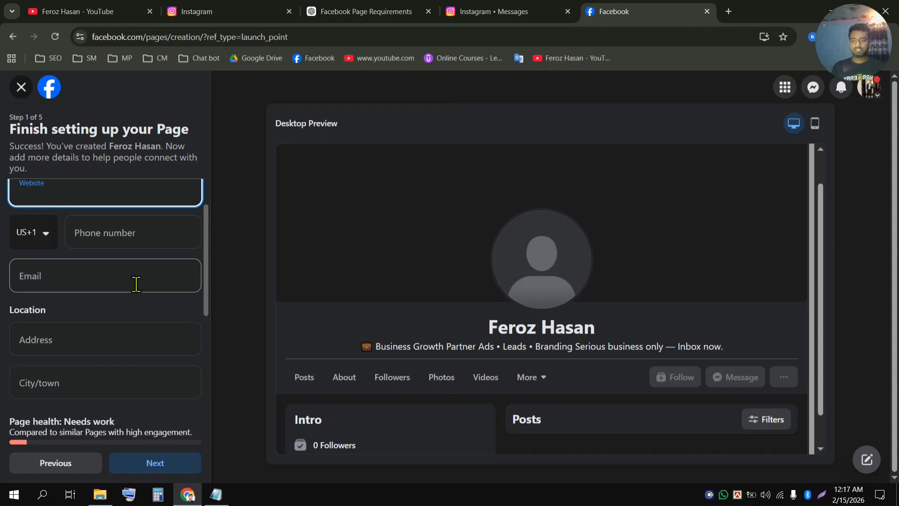
pyautogui.click(47, 236)
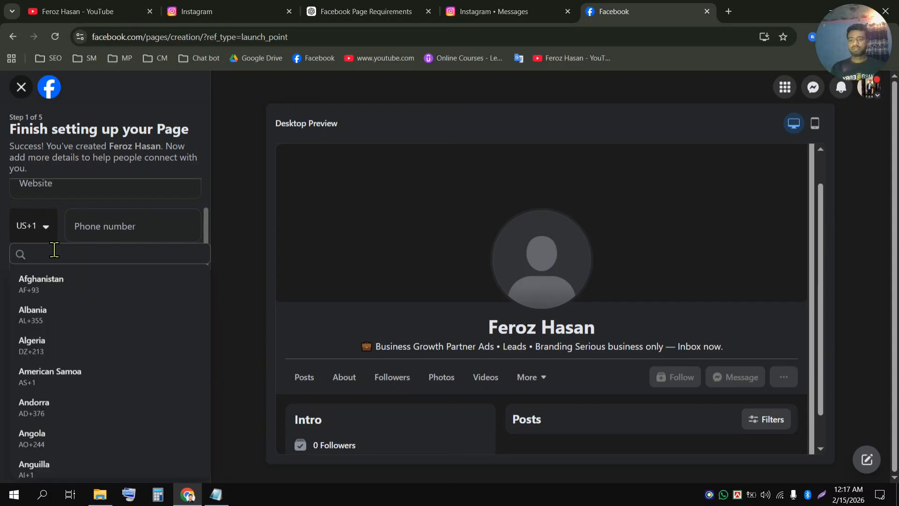
pyautogui.click(69, 254)
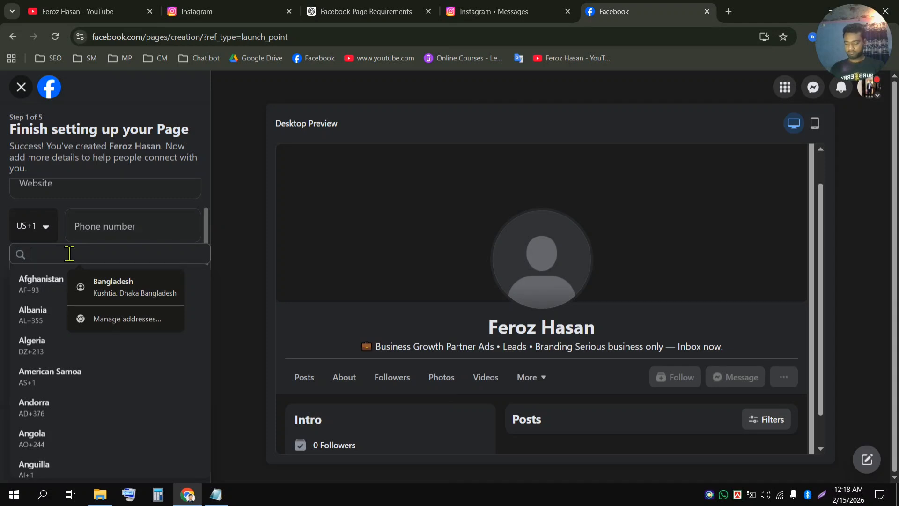
pyautogui.write('ban')
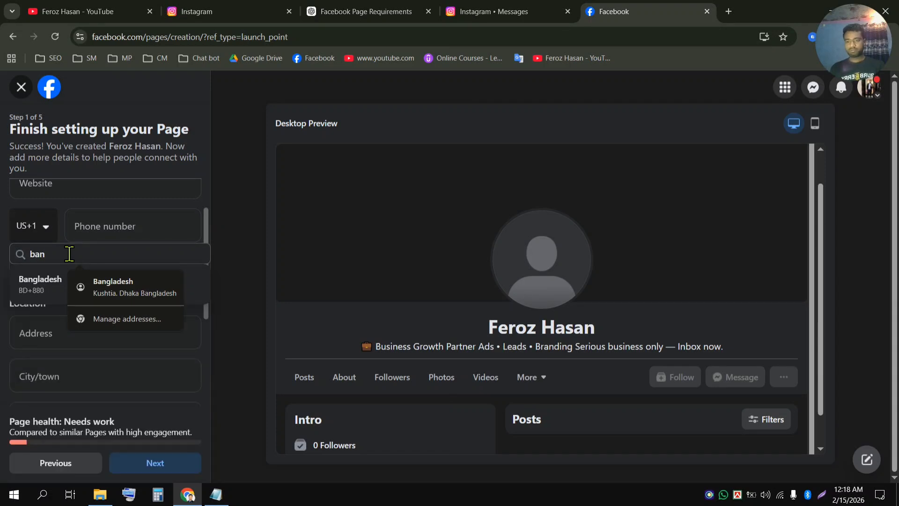
pyautogui.click(21, 288)
# - Enter the Page's contact phone number
pyautogui.click(132, 233)
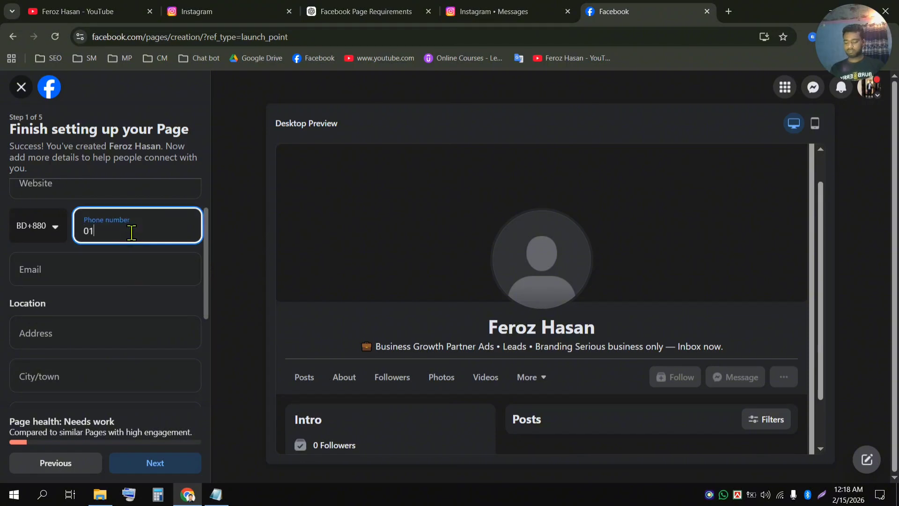
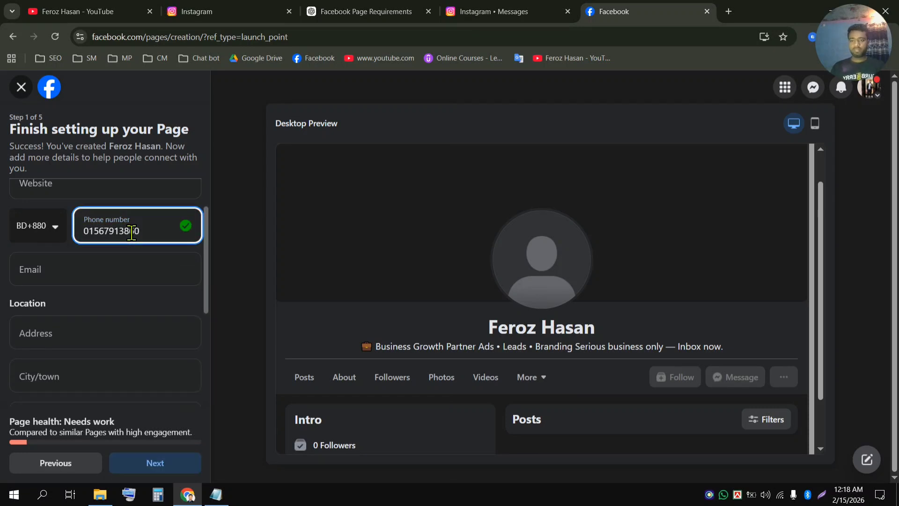
# - Fill in the Page's contact e-mail, address and city using the saved autofill entry
pyautogui.click(90, 268)
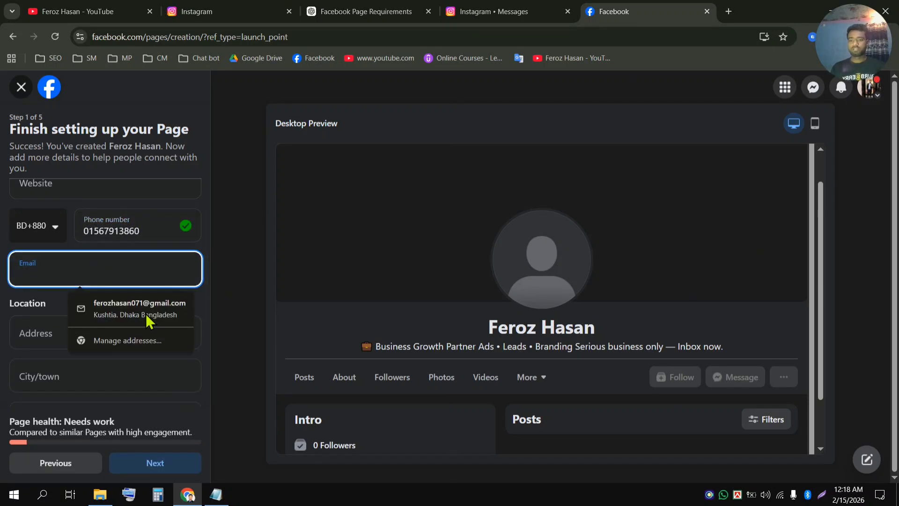
pyautogui.click(127, 317)
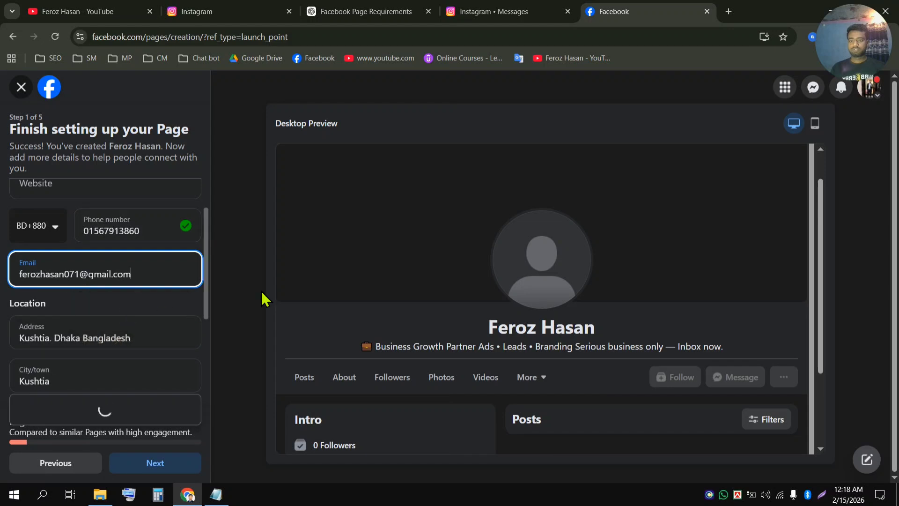
pyautogui.scroll(-1, 135, 302)
pyautogui.click(94, 245)
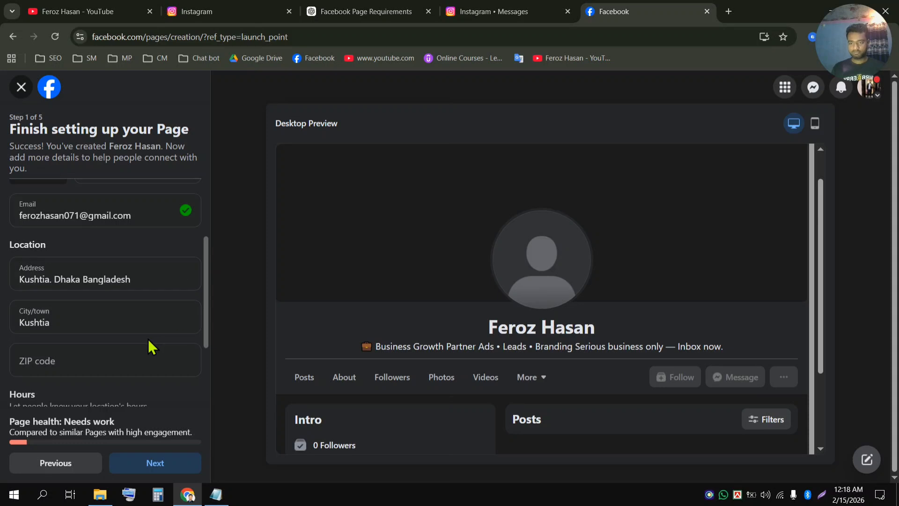
# - Enter the location's ZIP code
pyautogui.scroll(-2, 101, 331)
pyautogui.click(84, 243)
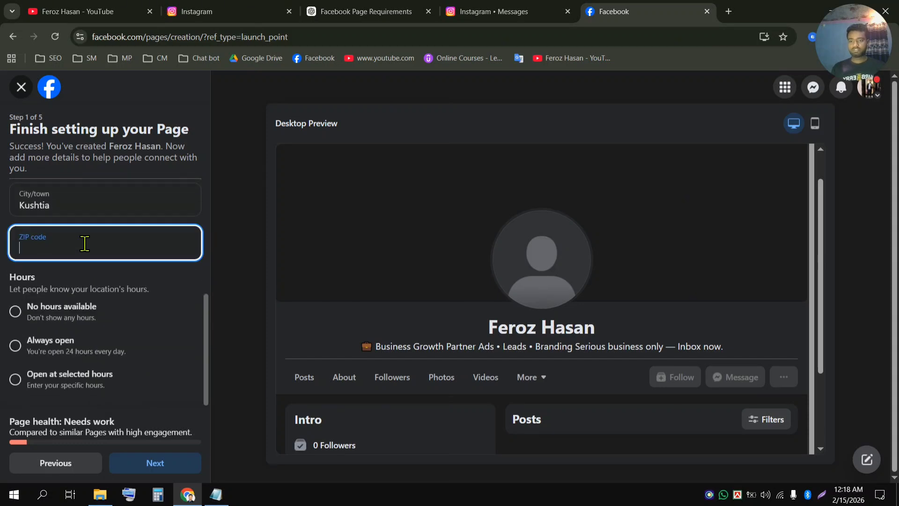
pyautogui.write('7040')
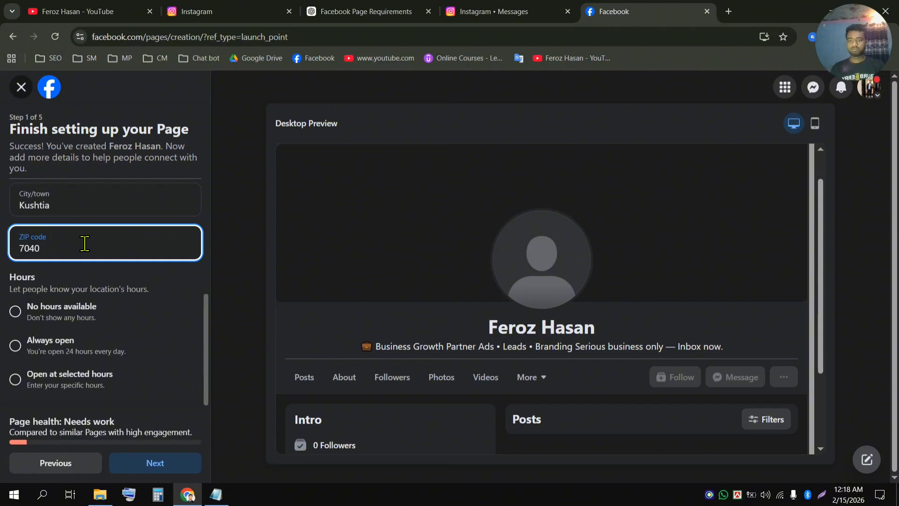
pyautogui.click(201, 274)
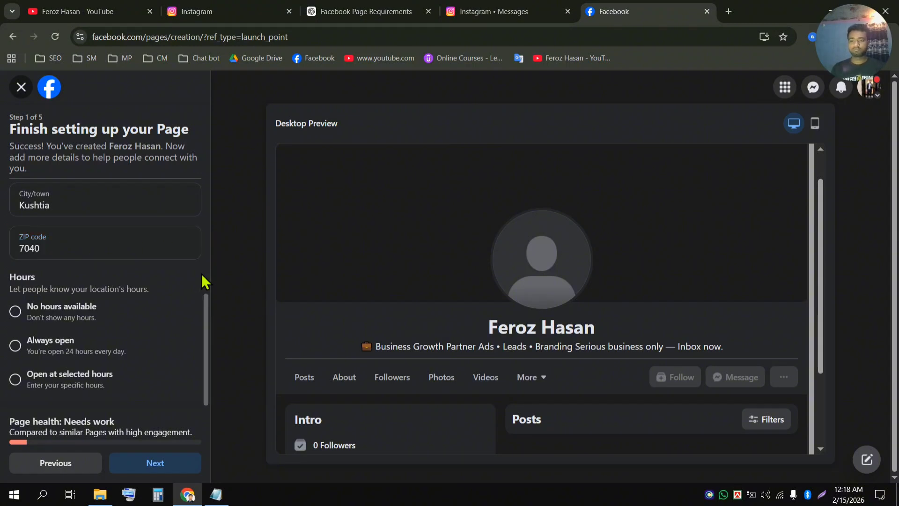
# - Set the Page's hours to Always open and continue to the Customize your Page step
pyautogui.scroll(-1, 192, 281)
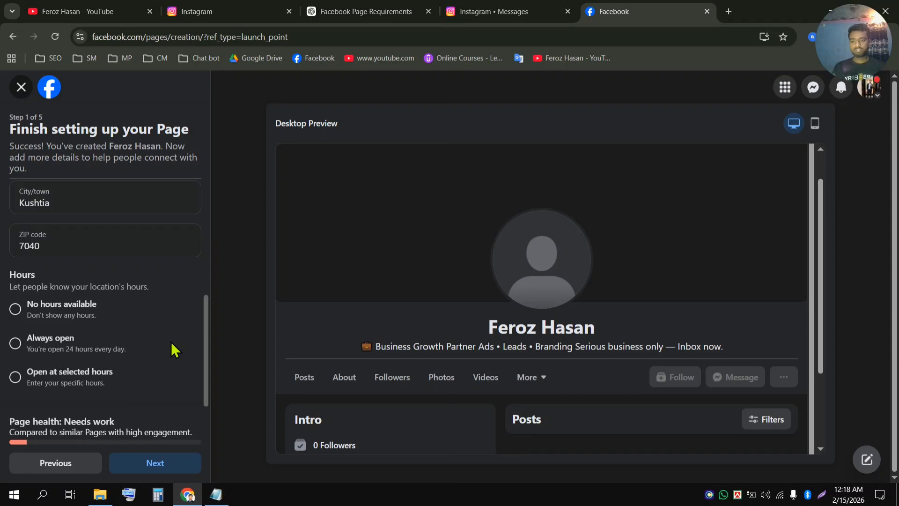
pyautogui.click(81, 346)
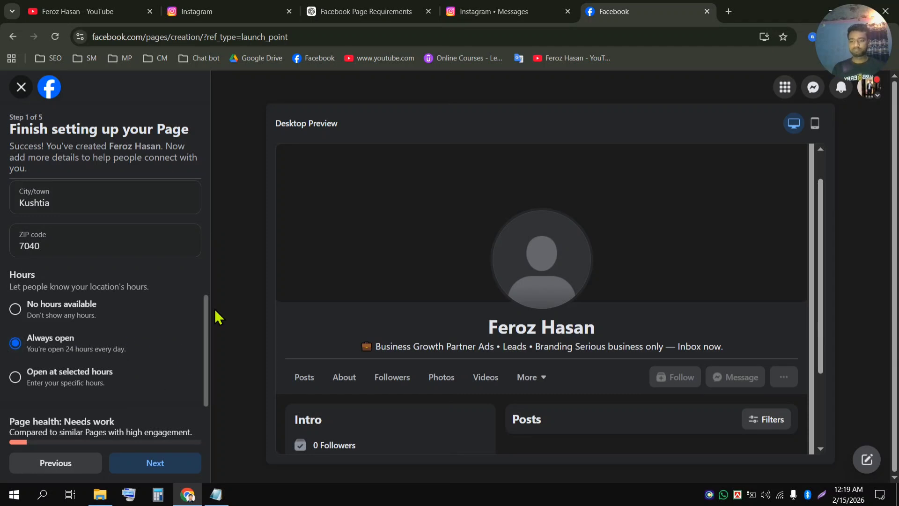
pyautogui.click(164, 465)
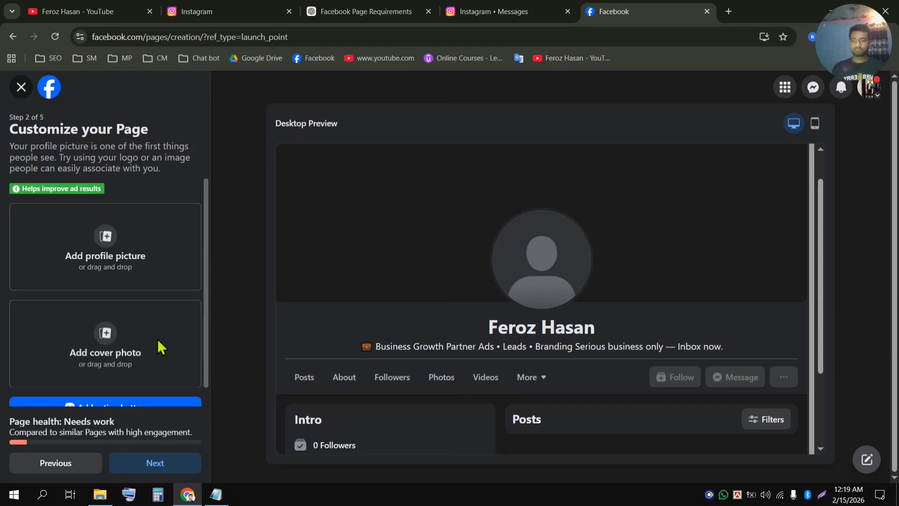
# - Upload "ChatGPT Image Feb 14, 2026, 03_08_39 PM.png" from Downloads as the profile picture and adjust its position slightly
pyautogui.scroll(-1, 140, 304)
pyautogui.scroll(1, 112, 258)
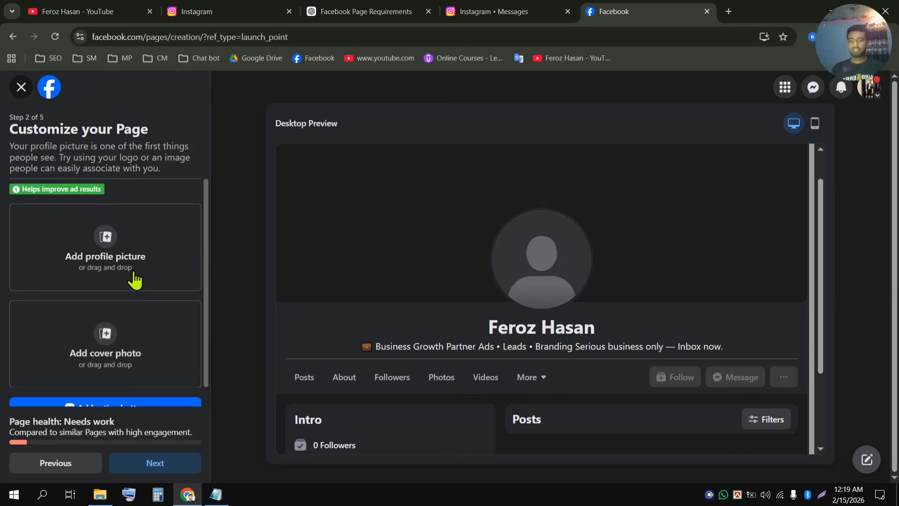
pyautogui.scroll(-1, 148, 311)
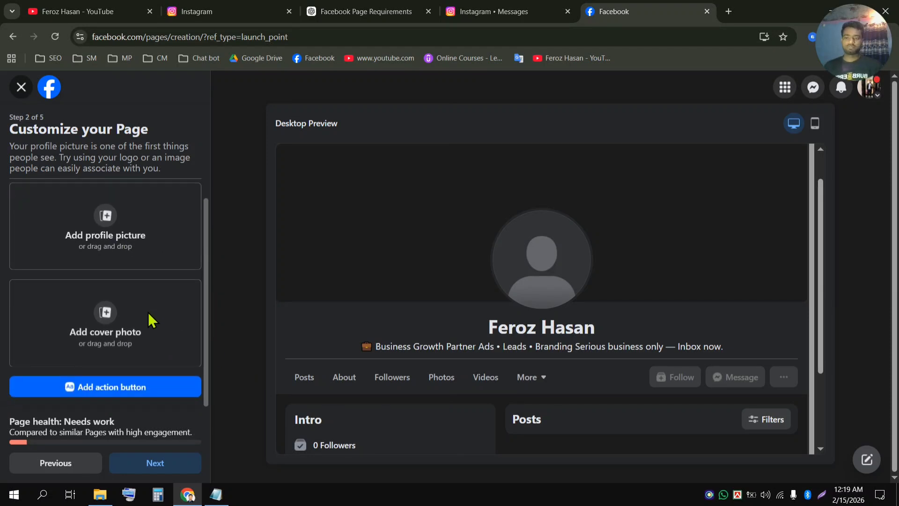
pyautogui.scroll(1, 136, 333)
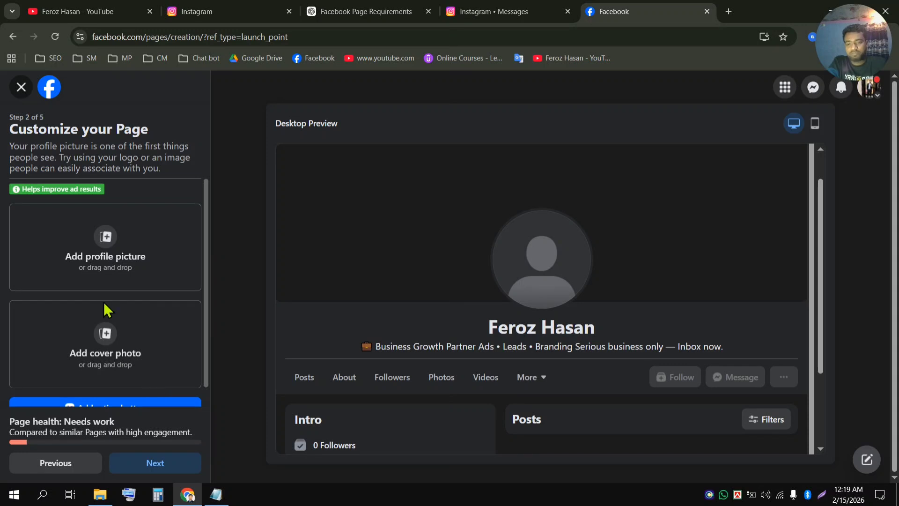
pyautogui.scroll(-1, 551, 373)
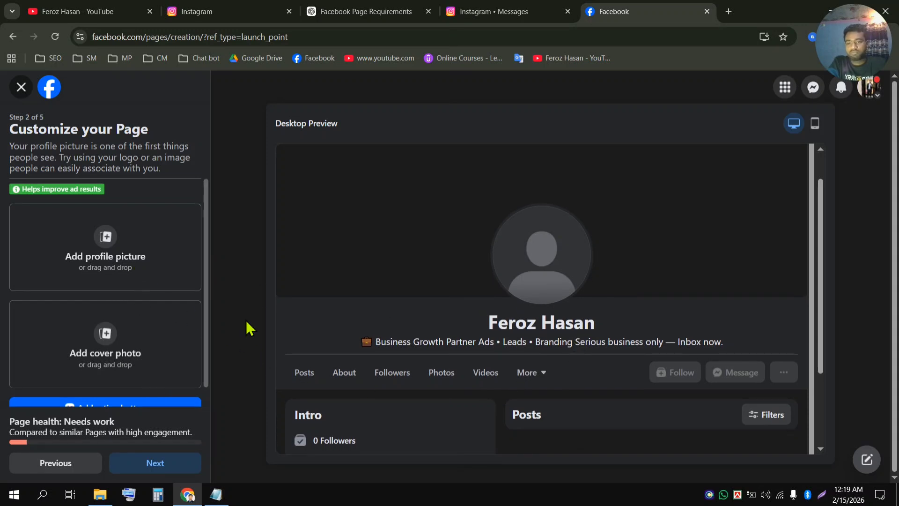
pyautogui.click(103, 243)
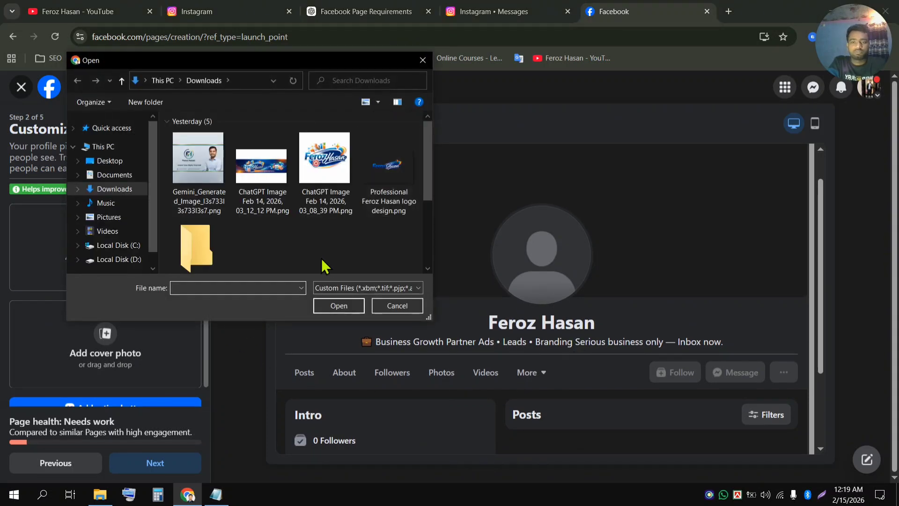
pyautogui.doubleClick(336, 171)
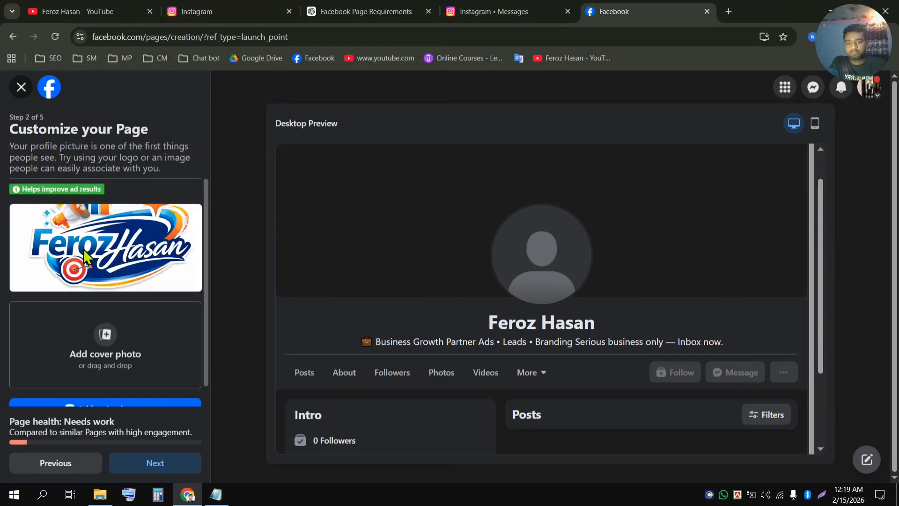
pyautogui.moveTo(120, 251); pyautogui.dragTo(107, 253)
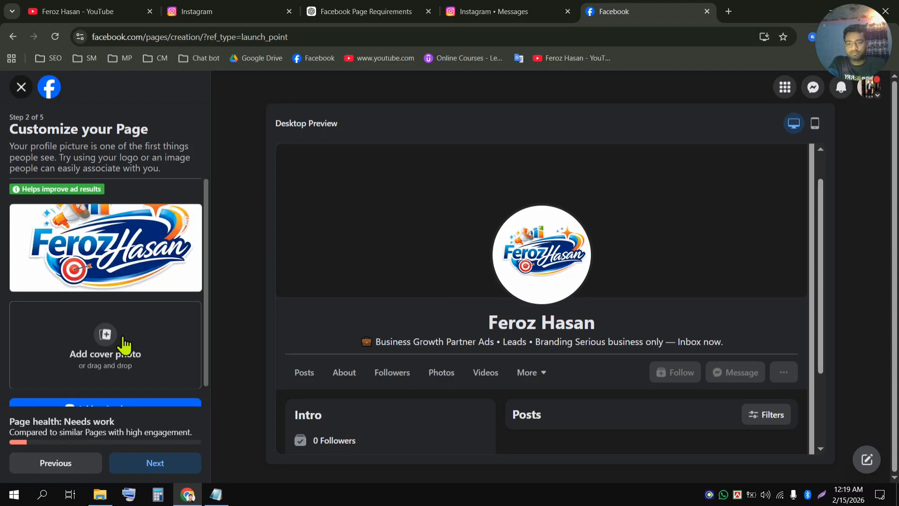
# - Upload "ChatGPT Image Feb 14, 2026, 03_12_12 PM.png" from Downloads as the Page's cover photo
pyautogui.click(96, 333)
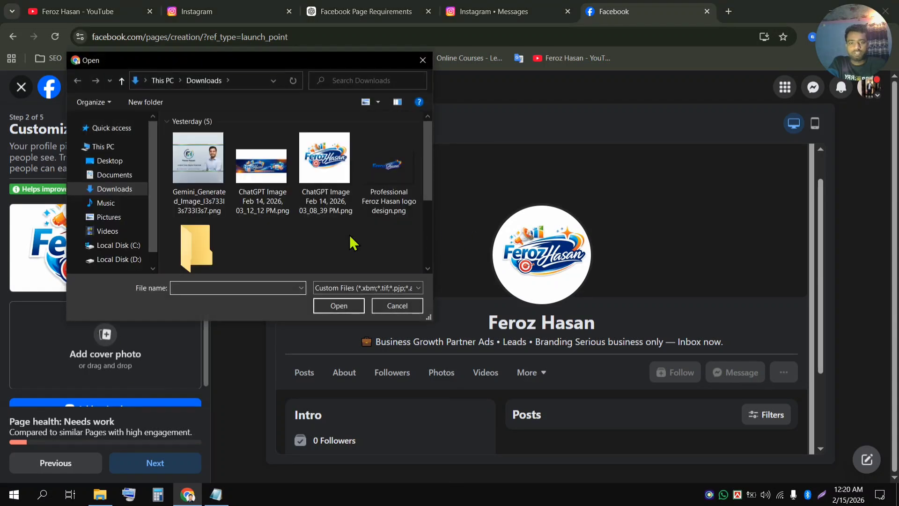
pyautogui.doubleClick(264, 155)
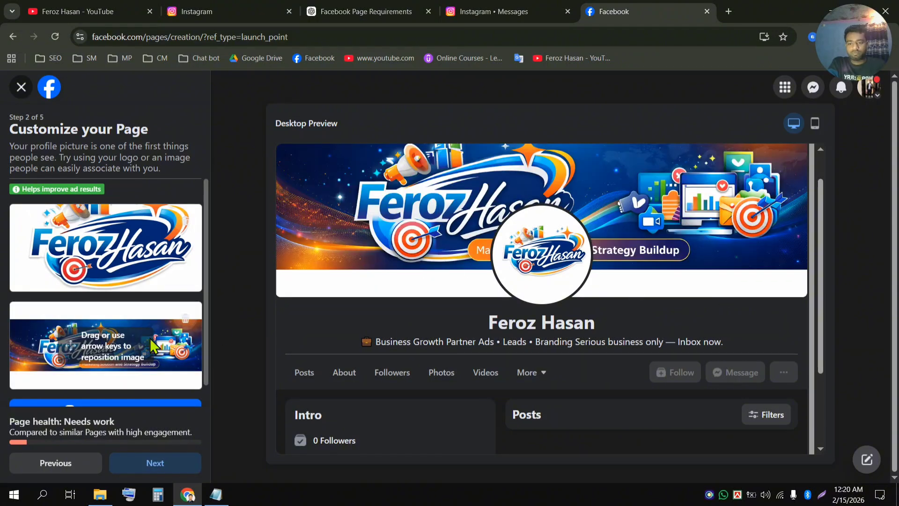
pyautogui.scroll(2, 789, 178)
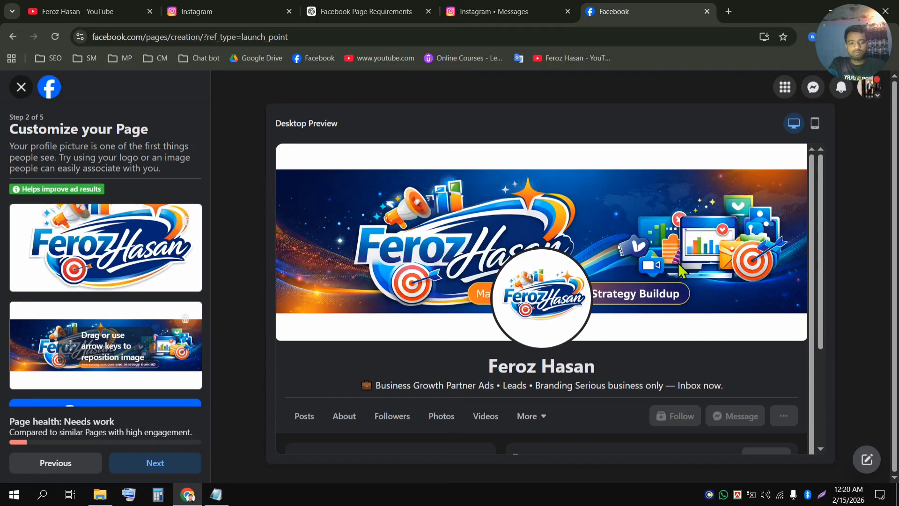
# - Check how the profile picture and cover photo look in the mobile and desktop previews, ending on the desktop preview
pyautogui.click(814, 124)
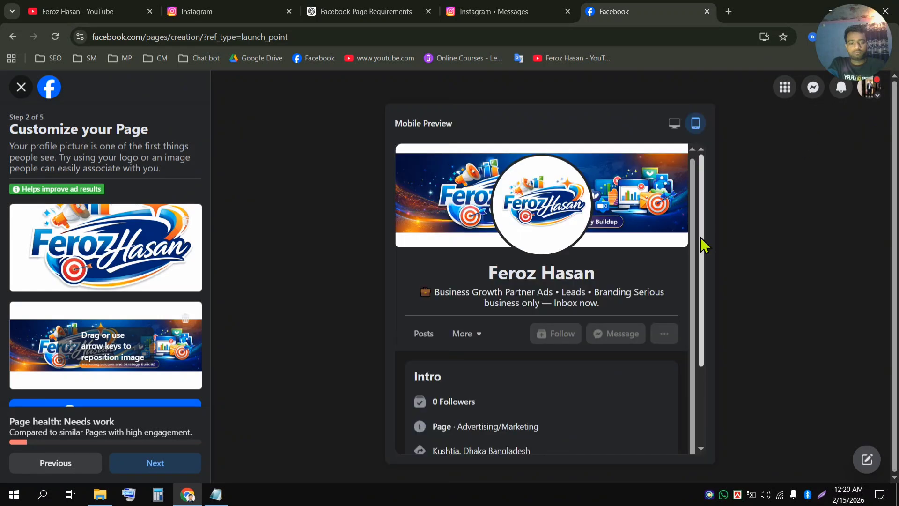
pyautogui.click(673, 124)
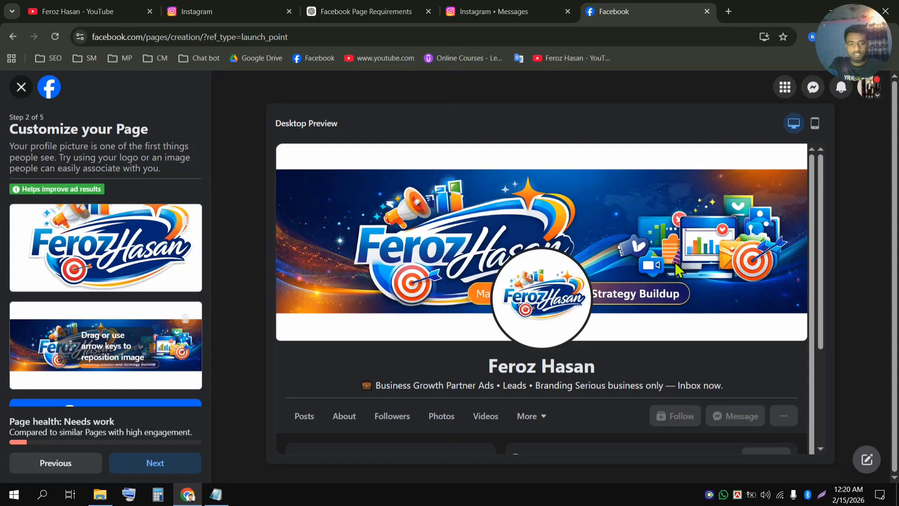
pyautogui.scroll(-1, 562, 290)
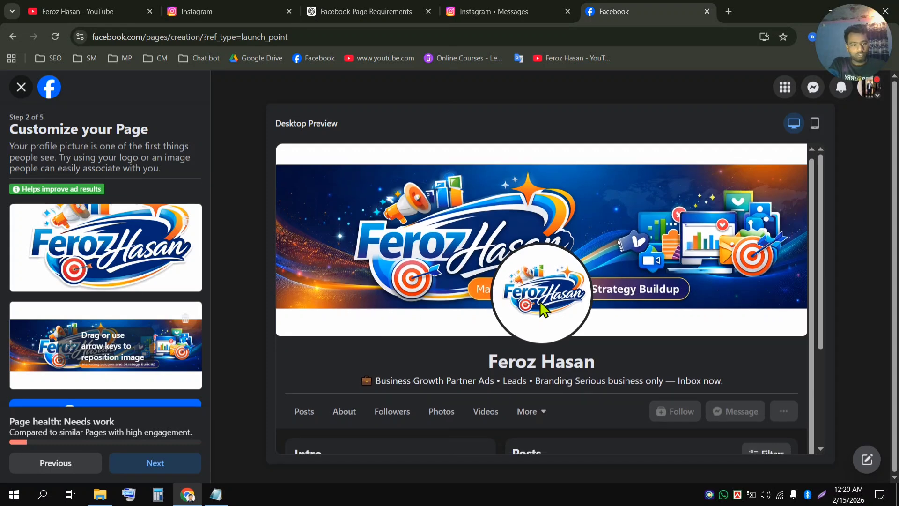
pyautogui.scroll(-2, 544, 309)
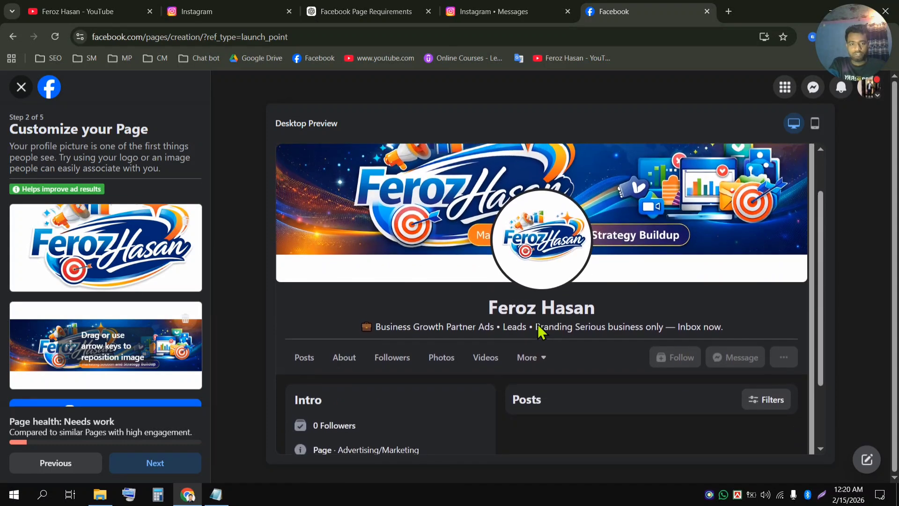
pyautogui.scroll(2, 538, 328)
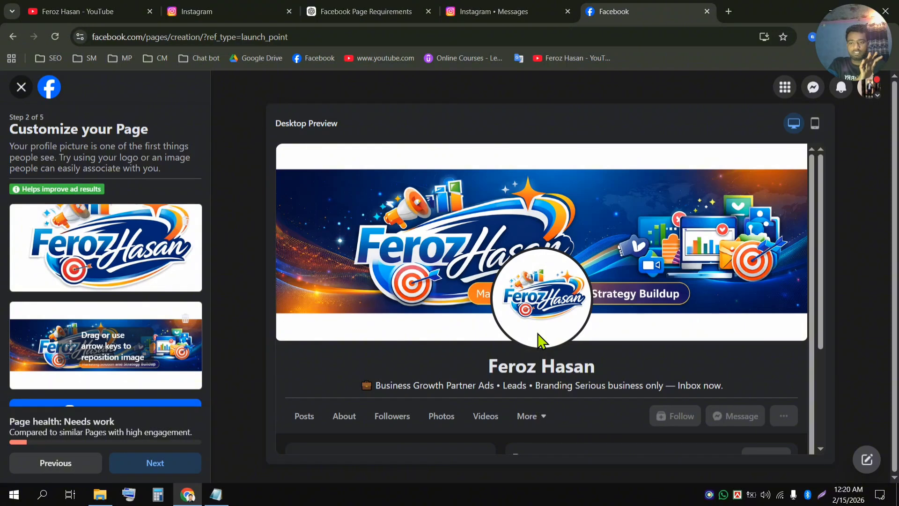
# - Reposition the cover photo upward so that its tagline clears the profile picture
pyautogui.scroll(-1, 97, 342)
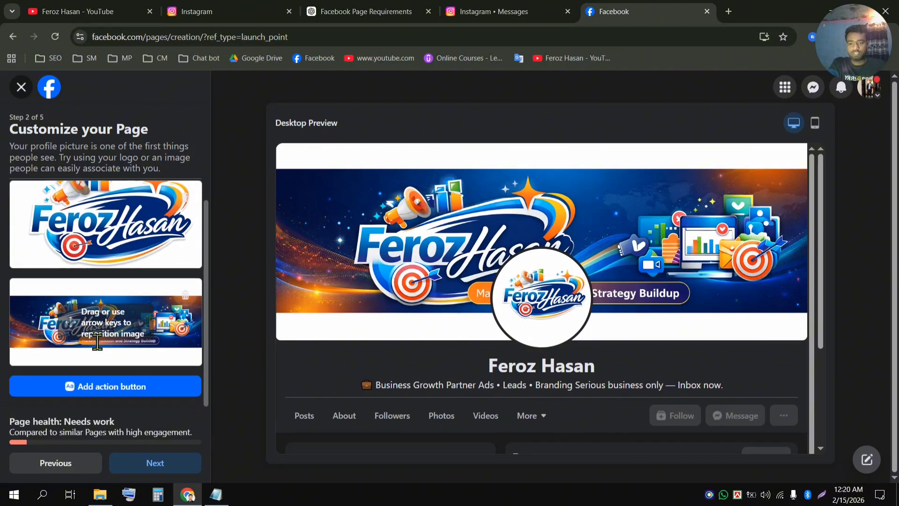
pyautogui.moveTo(178, 322); pyautogui.dragTo(178, 301)
pyautogui.scroll(-1, 677, 262)
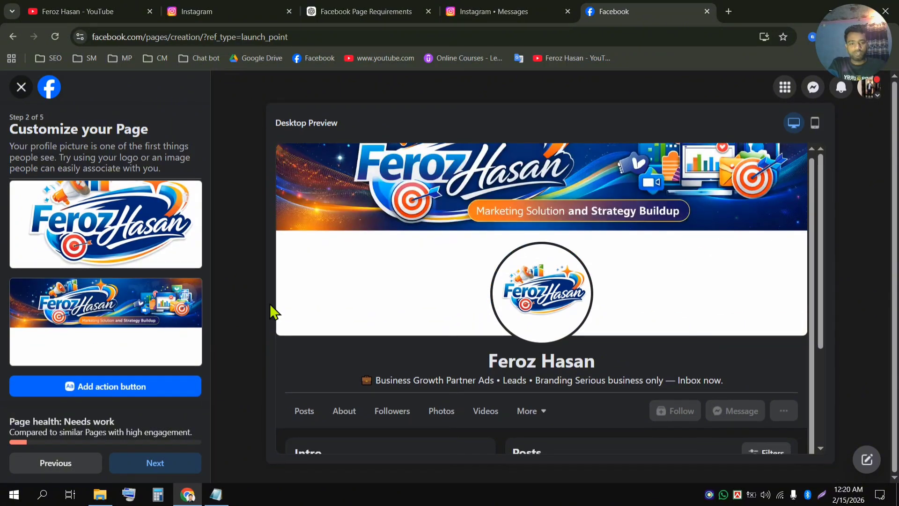
# - Add a Send message action button linked to the Page's Messenger, save it, and continue to the WhatsApp connection stage
pyautogui.click(115, 389)
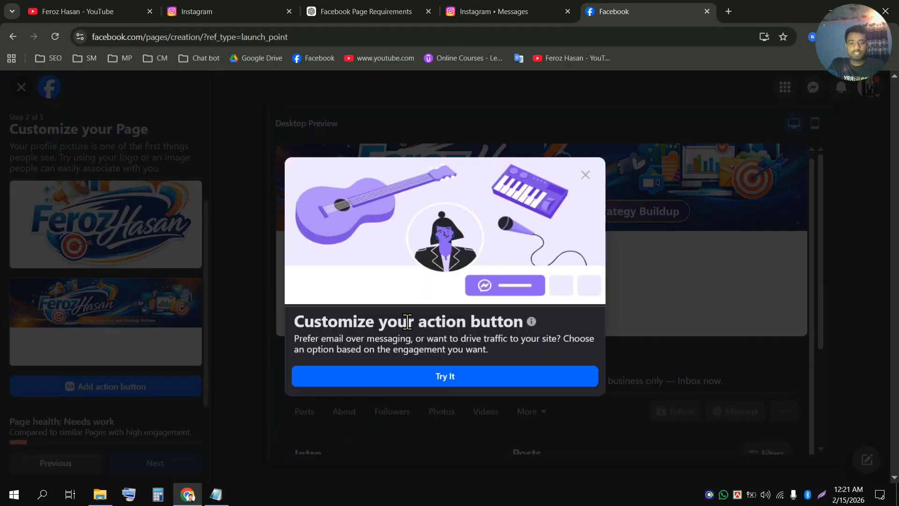
pyautogui.click(448, 379)
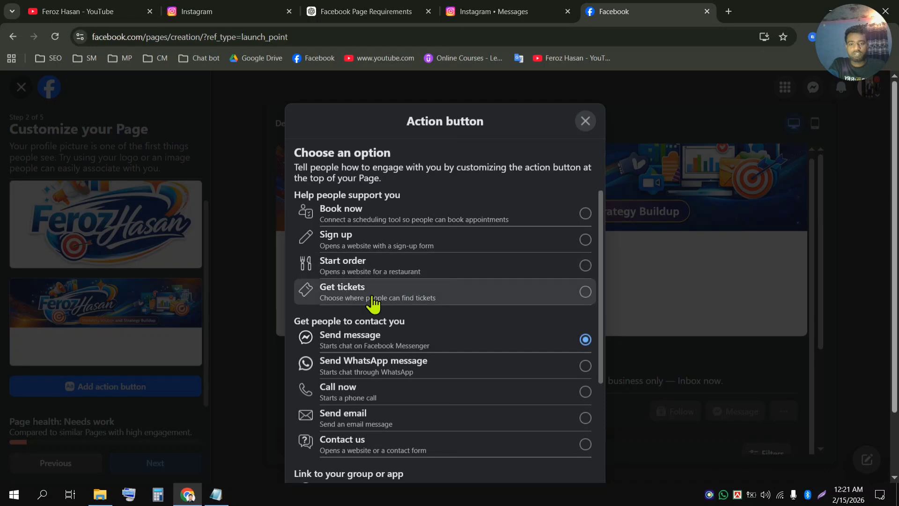
pyautogui.scroll(-3, 430, 313)
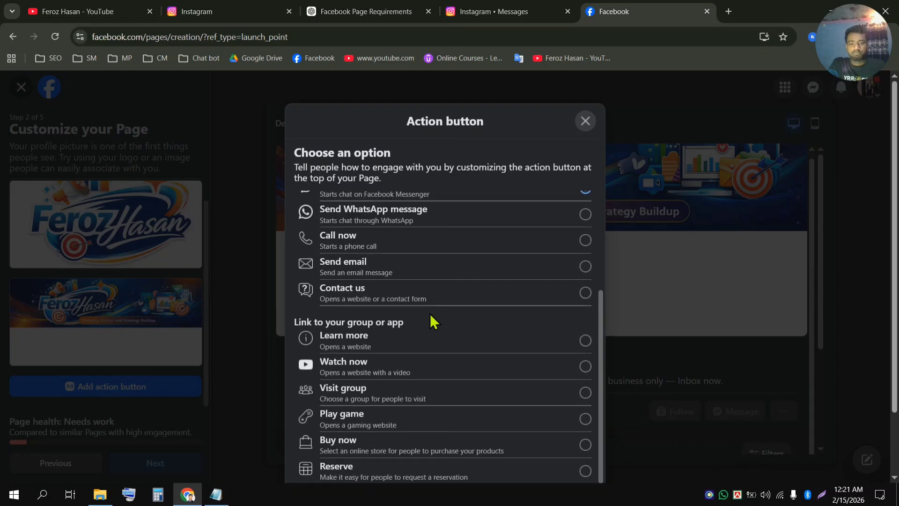
pyautogui.scroll(1, 412, 313)
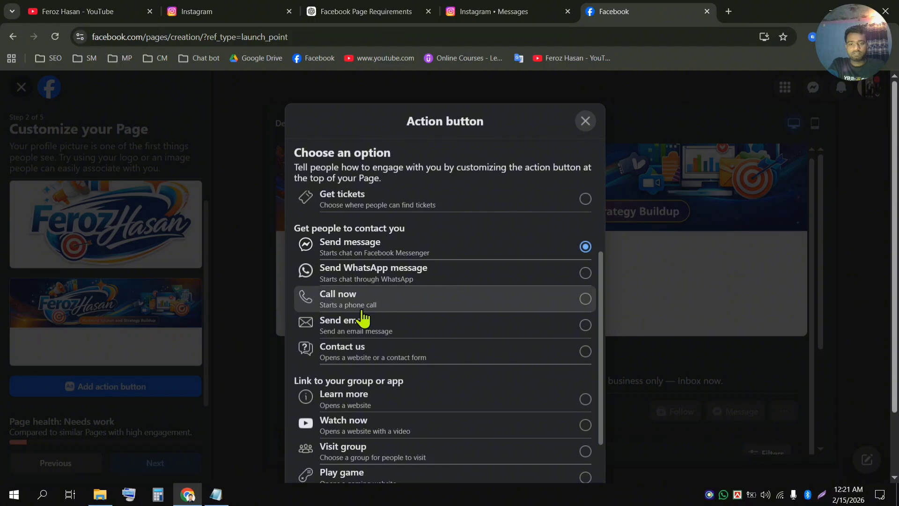
pyautogui.scroll(-5, 400, 341)
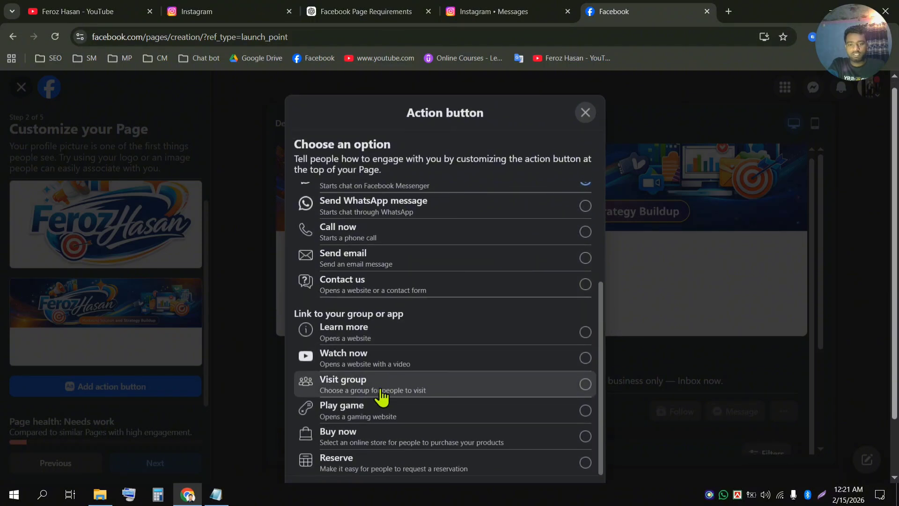
pyautogui.scroll(3, 387, 363)
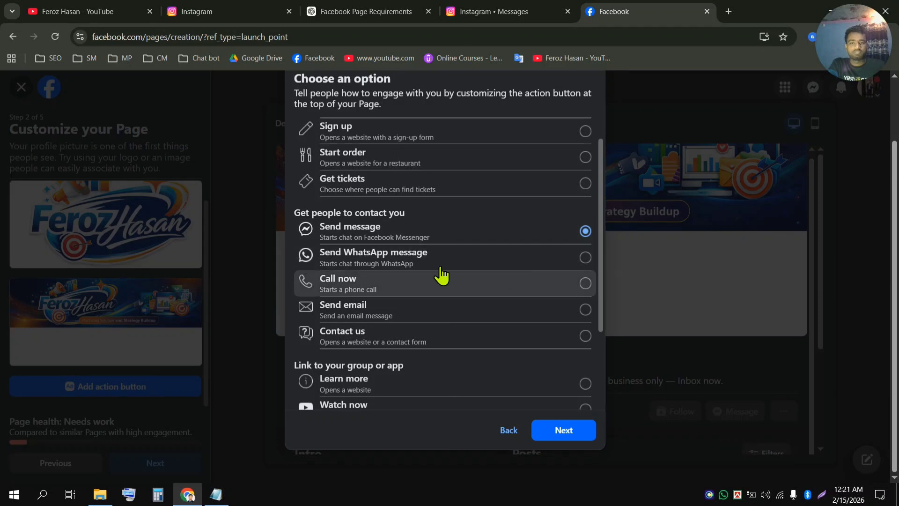
pyautogui.scroll(1, 474, 243)
pyautogui.scroll(-4, 475, 243)
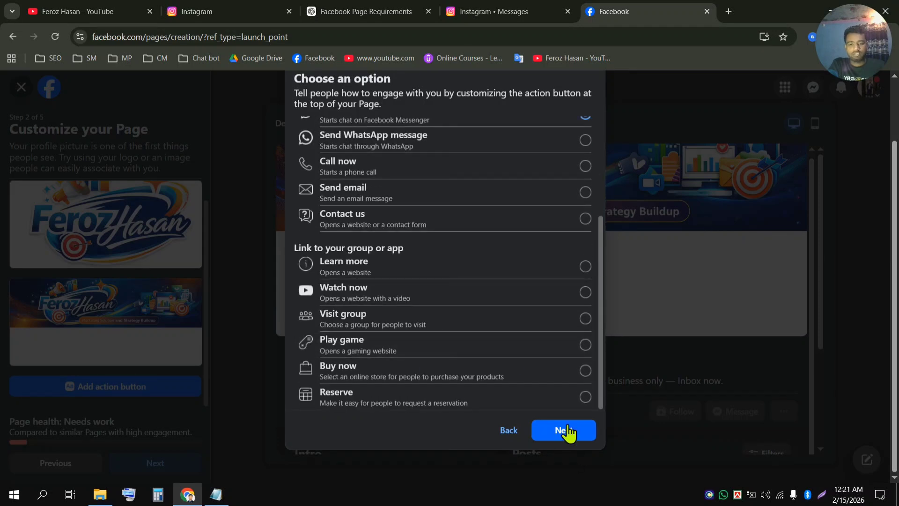
pyautogui.click(577, 436)
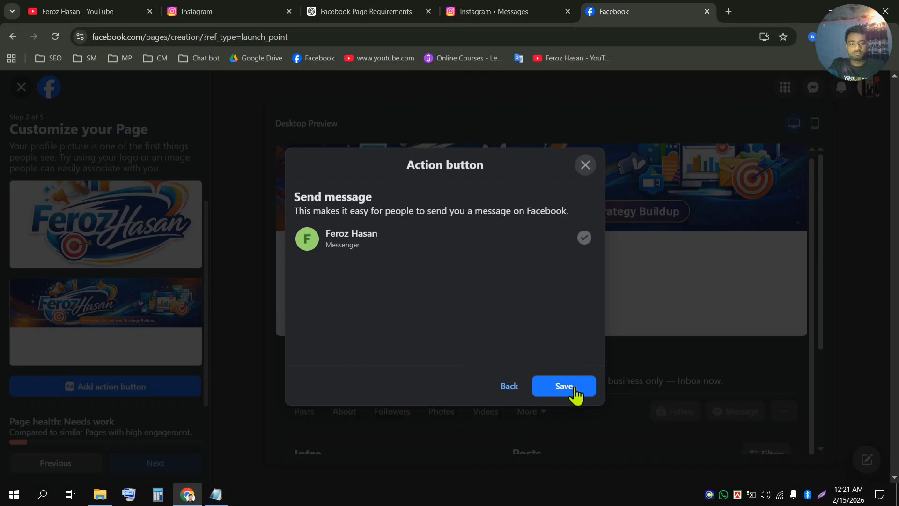
pyautogui.click(577, 390)
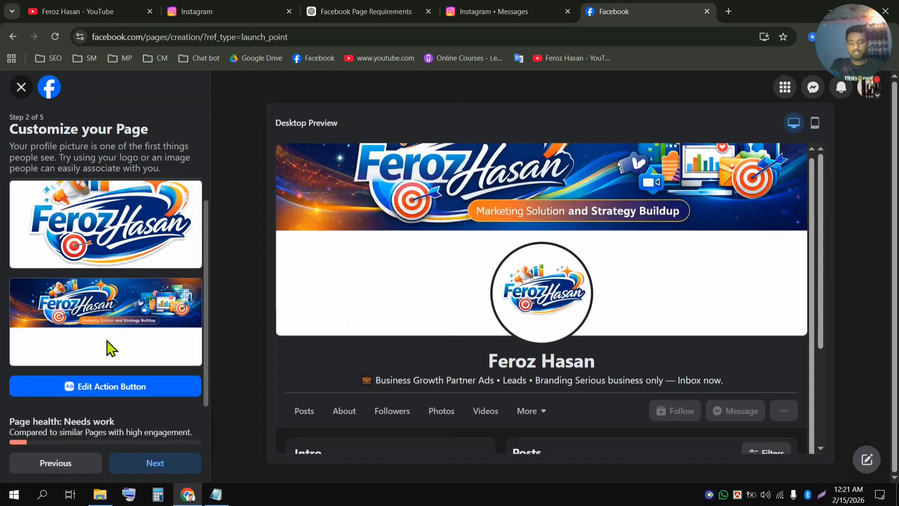
pyautogui.click(165, 463)
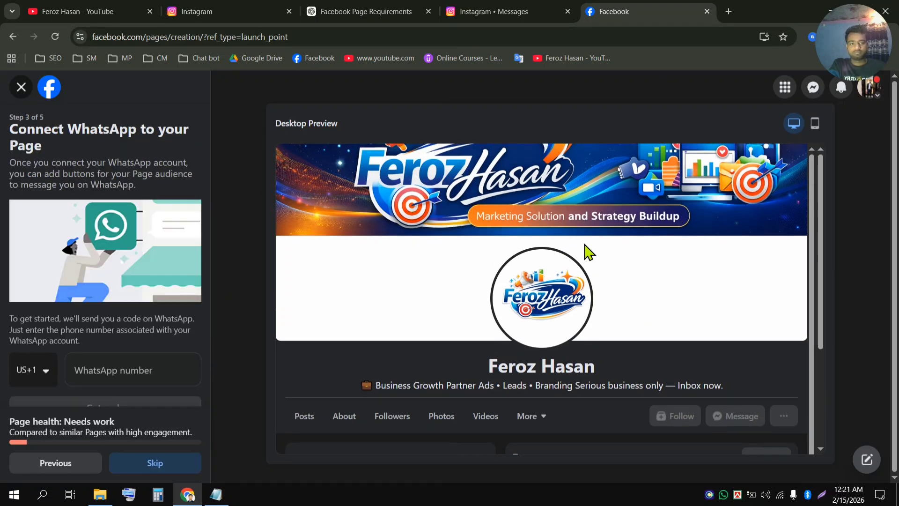
pyautogui.tripleClick(23, 137)
pyautogui.click(80, 143)
pyautogui.moveTo(57, 148); pyautogui.dragTo(16, 124)
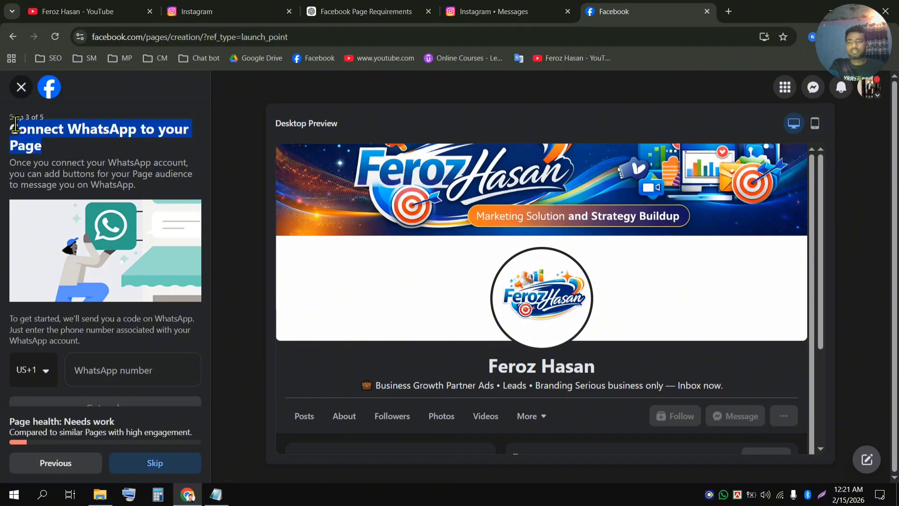
pyautogui.click(166, 128)
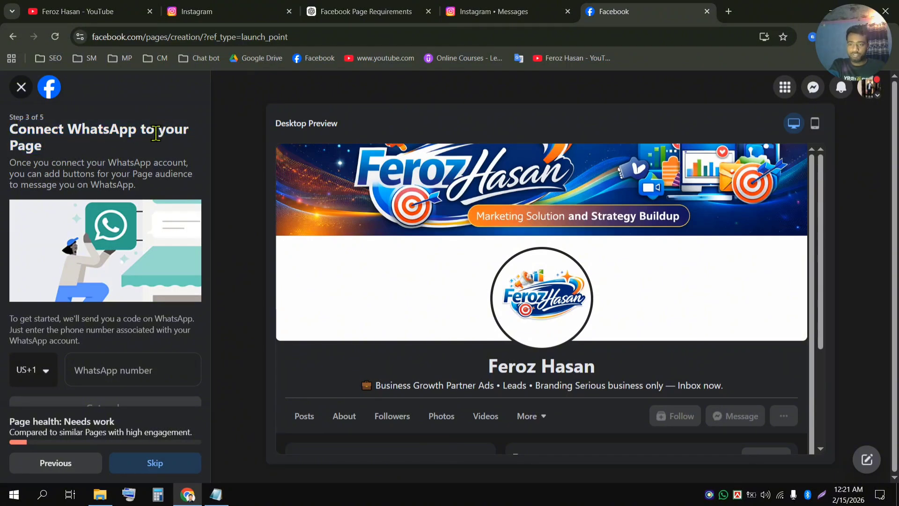
# - Fill in the WhatsApp number with the browser's saved phone number
pyautogui.scroll(-1, 151, 229)
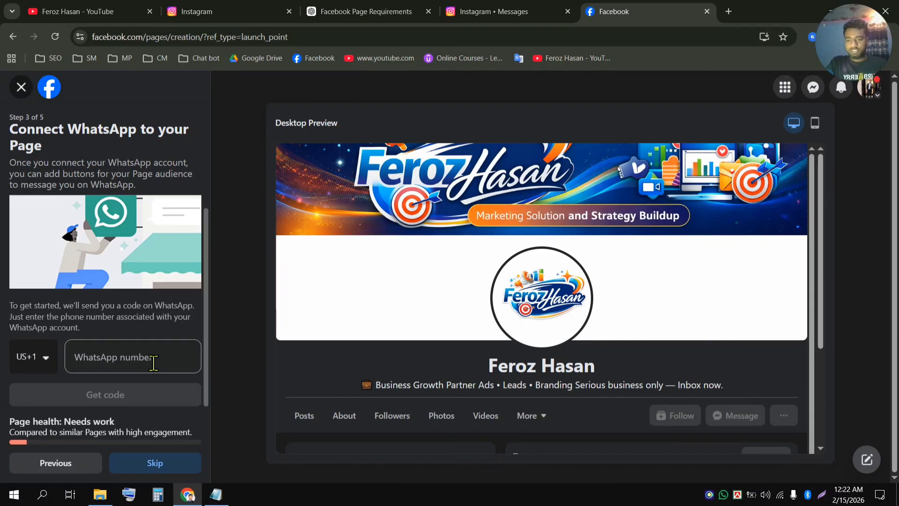
pyautogui.click(134, 359)
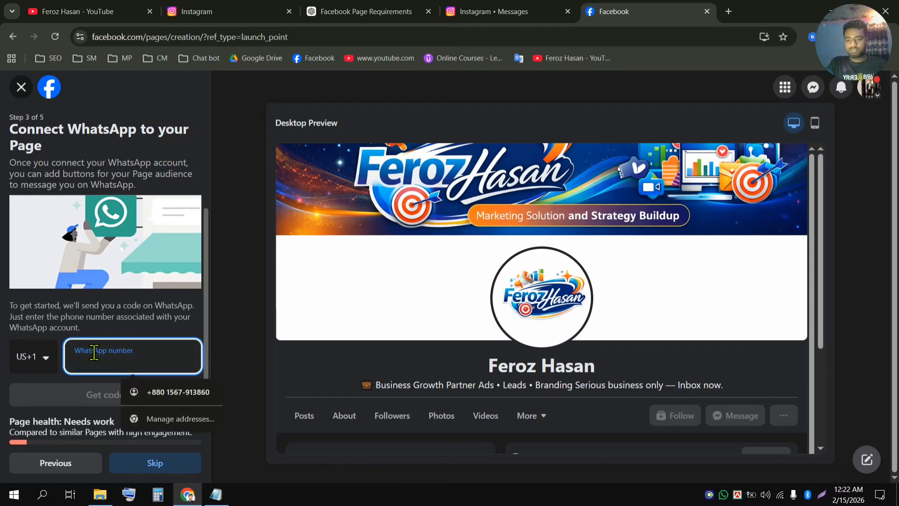
pyautogui.click(119, 440)
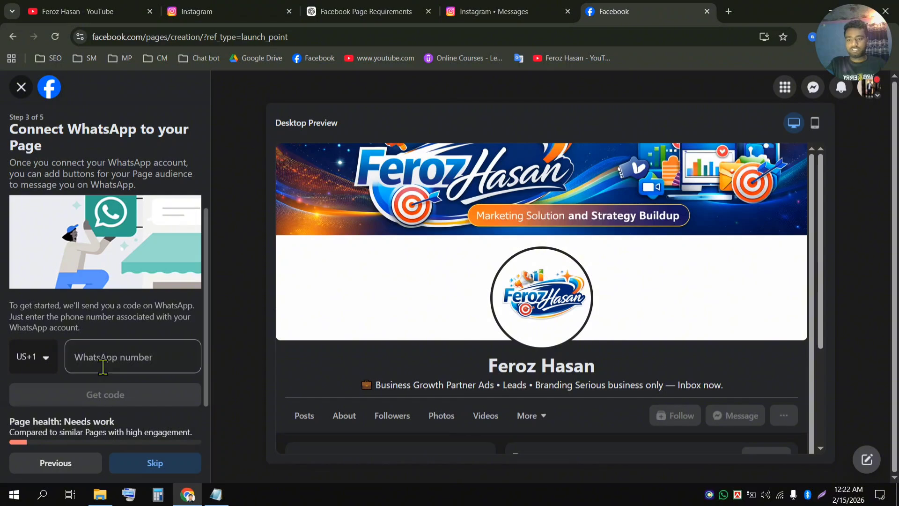
pyautogui.click(131, 343)
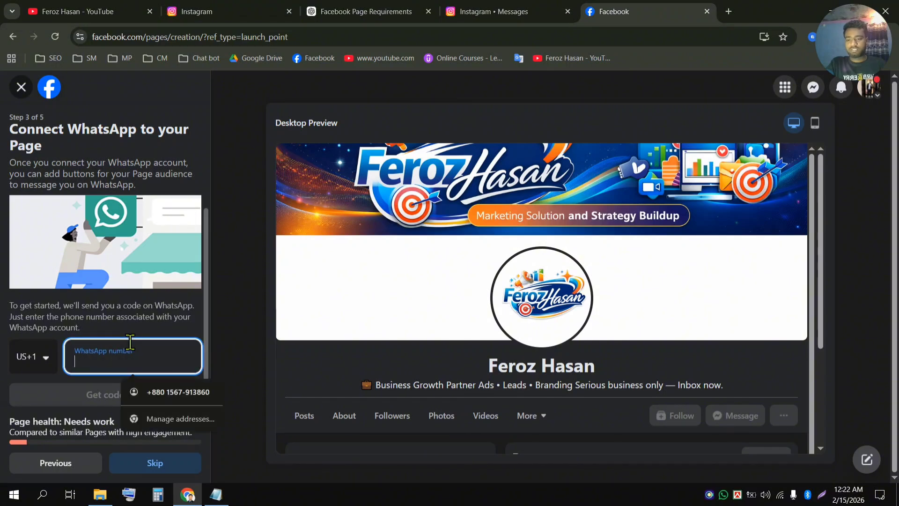
pyautogui.click(154, 391)
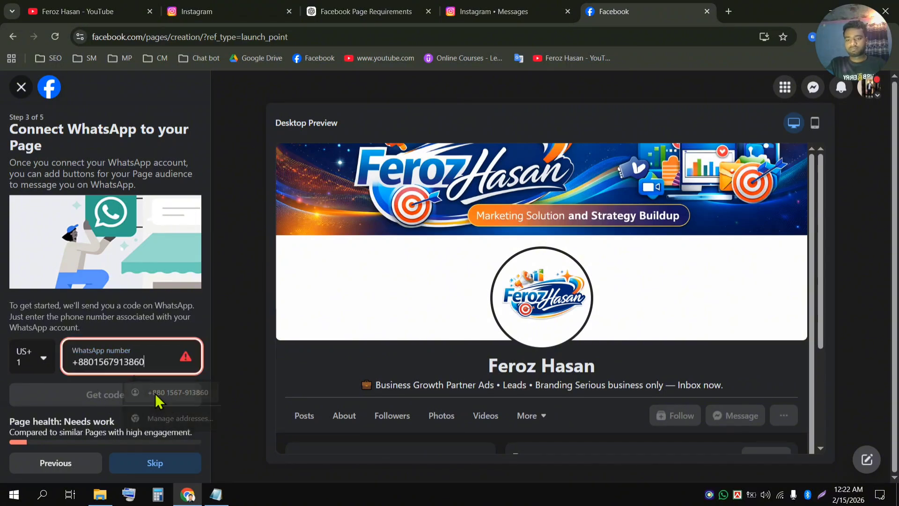
# - Set the WhatsApp number's country code to Bangladesh (BD+880)
pyautogui.click(45, 371)
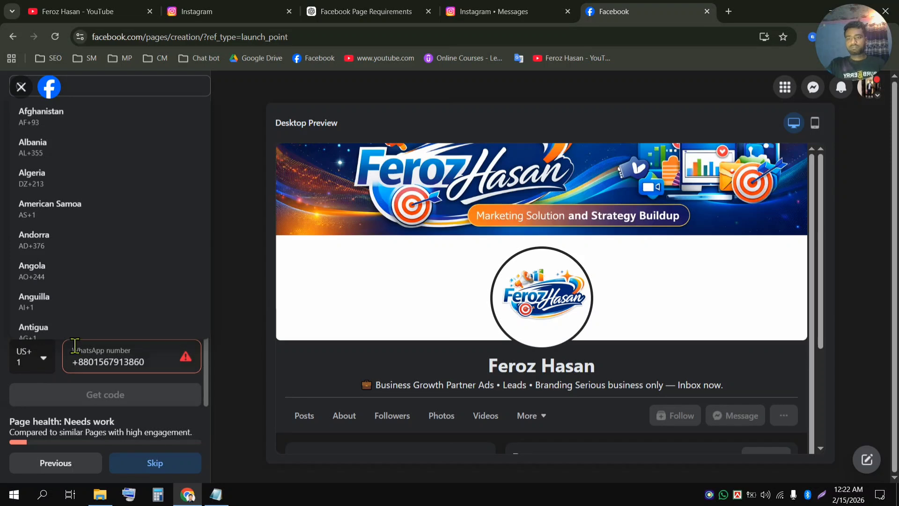
pyautogui.press('b')
pyautogui.press('a')
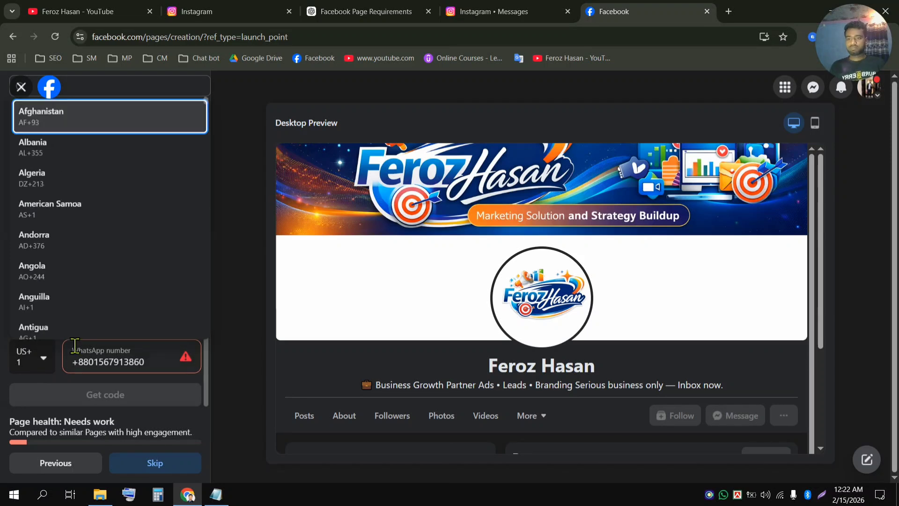
pyautogui.press('b')
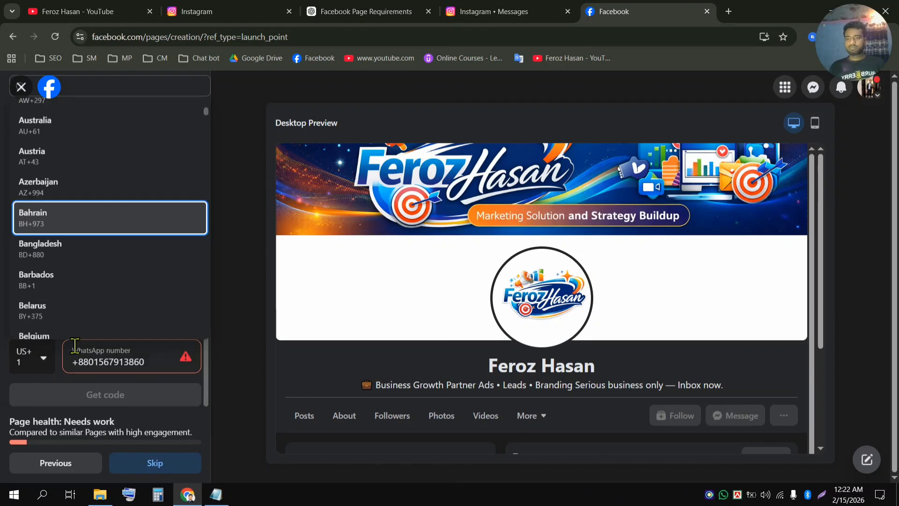
pyautogui.click(87, 251)
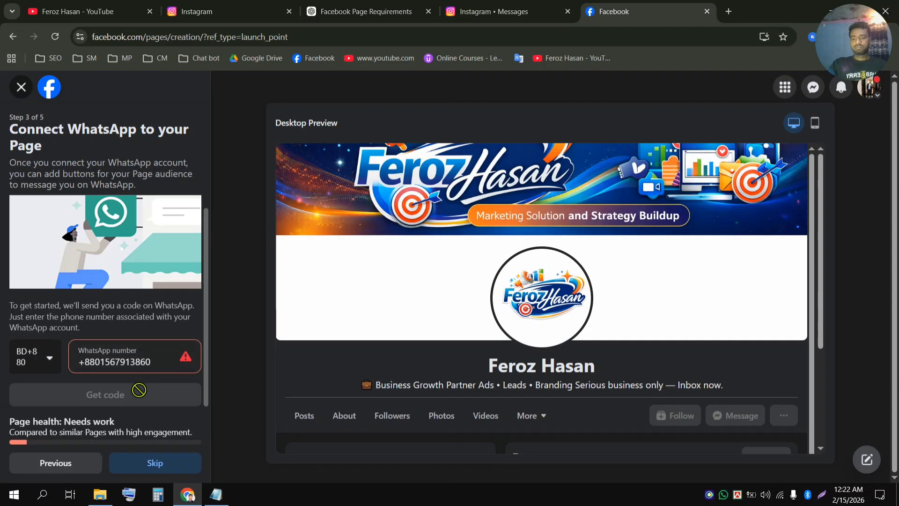
# - Replace the WhatsApp number with the business's own local-format phone number, without the country prefix
pyautogui.click(148, 356)
pyautogui.moveTo(149, 360); pyautogui.dragTo(95, 360)
pyautogui.click(166, 360)
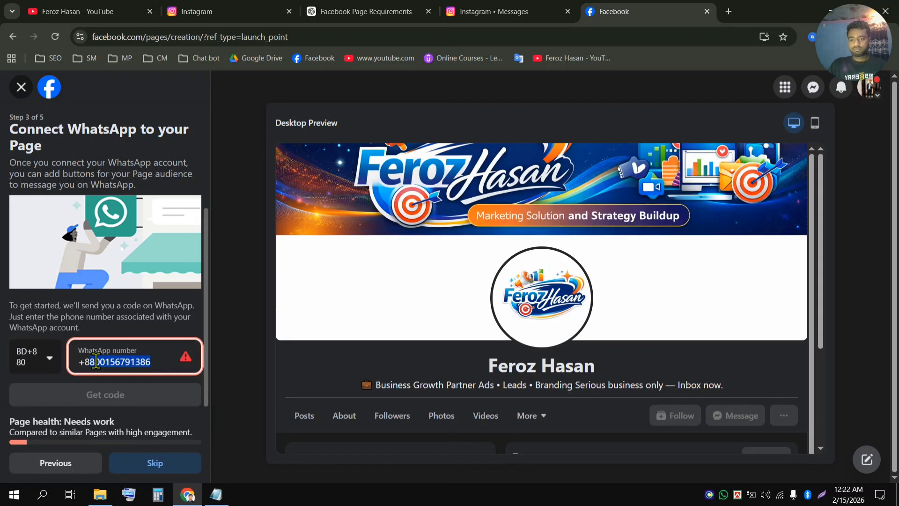
pyautogui.press('BackSpace')
pyautogui.press('BackSpace')
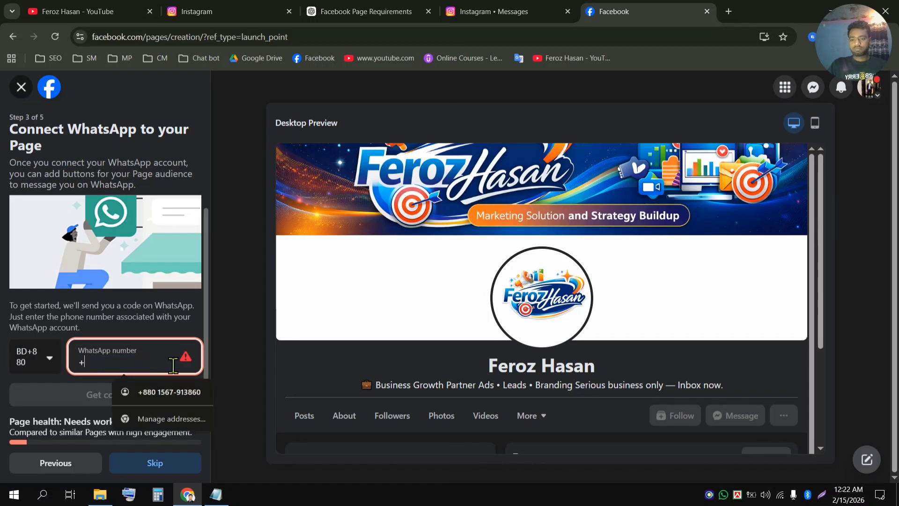
pyautogui.press('BackSpace')
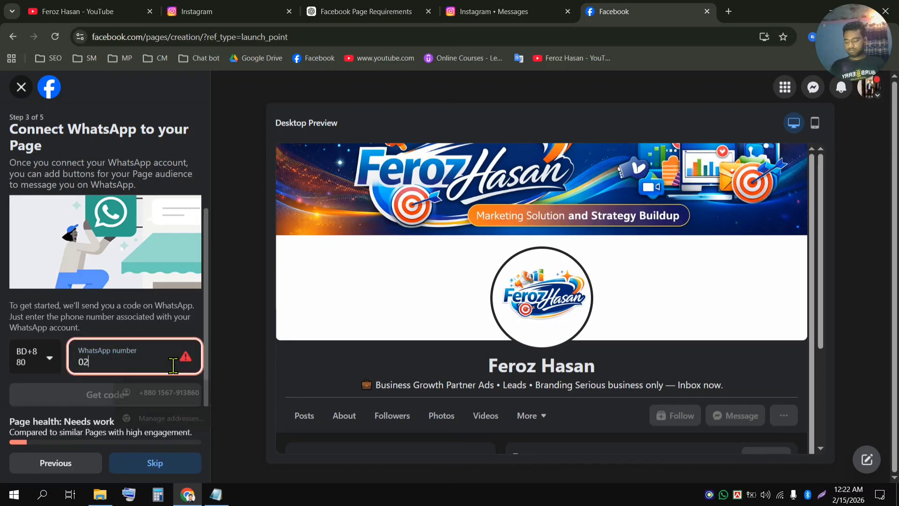
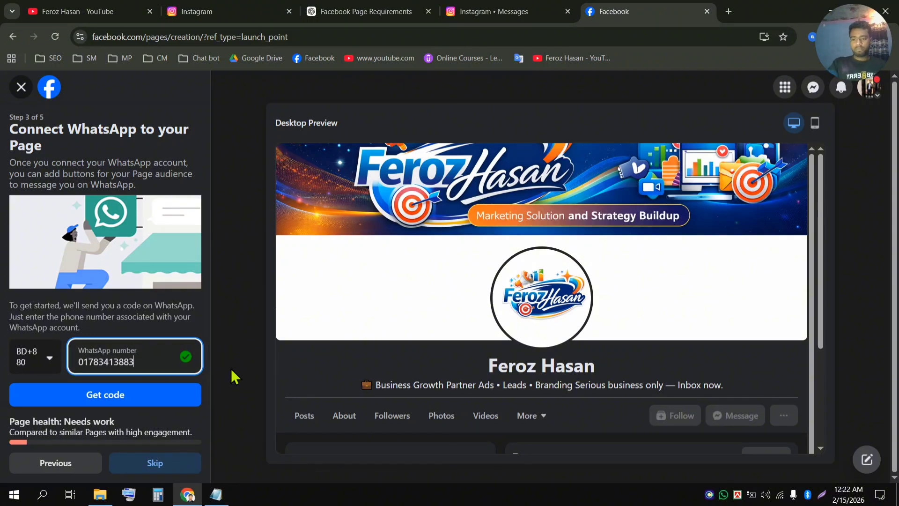
# - Request a WhatsApp verification code, enter the 5-digit code received, and confirm it to connect the account
pyautogui.click(35, 367)
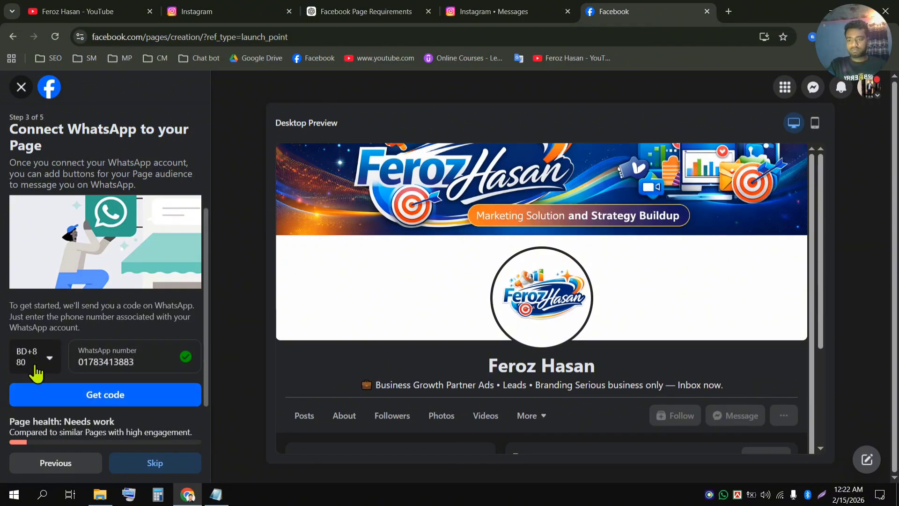
pyautogui.click(35, 374)
pyautogui.click(113, 394)
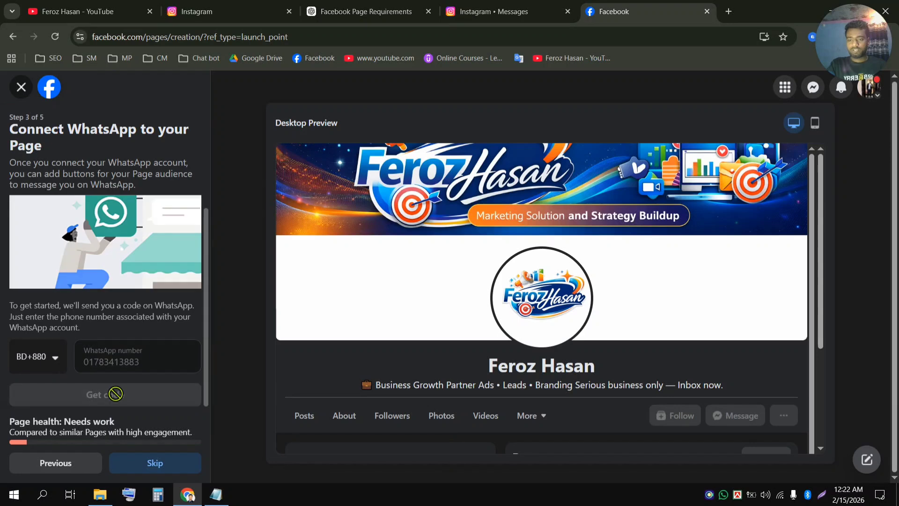
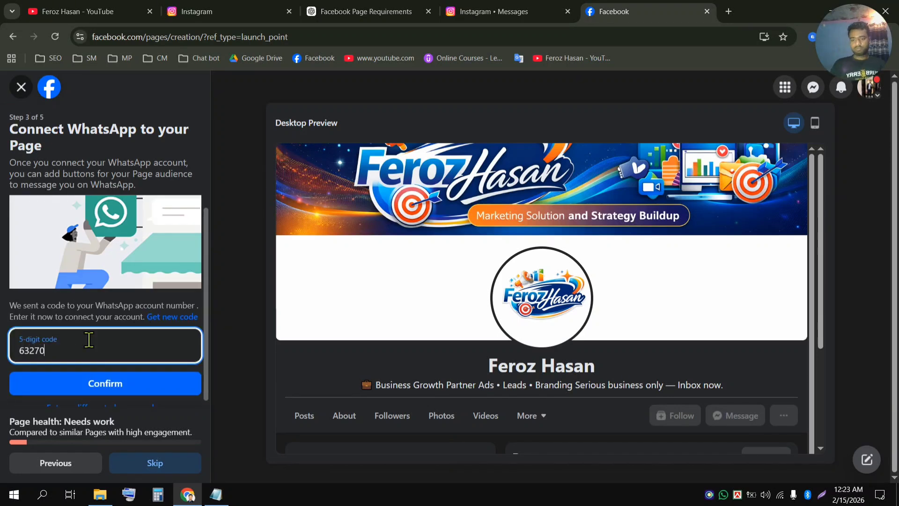
pyautogui.click(126, 384)
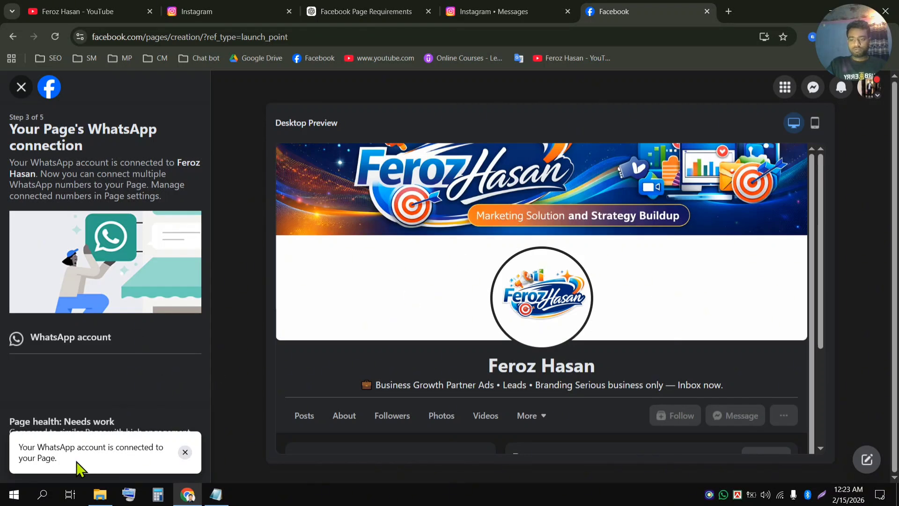
# - Dismiss the WhatsApp connection notice and continue to the stage for building the Page audience
pyautogui.moveTo(31, 447); pyautogui.dragTo(115, 450)
pyautogui.click(142, 462)
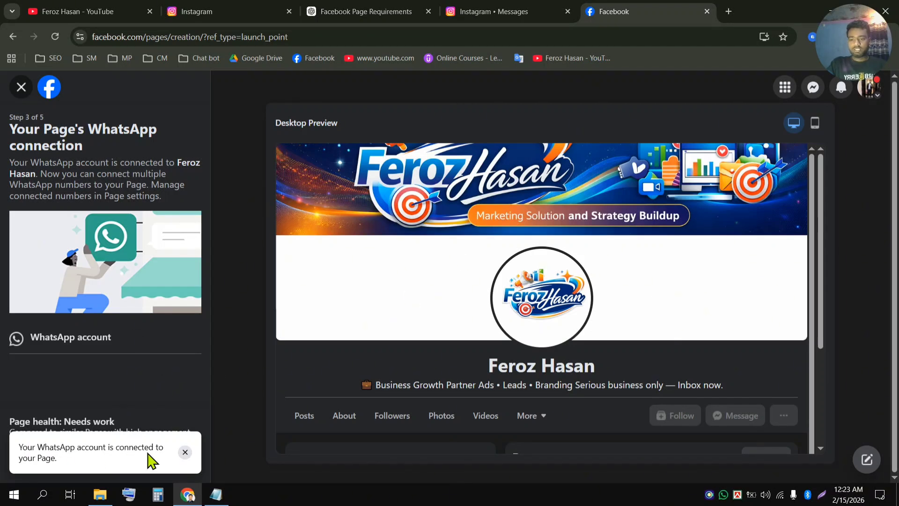
pyautogui.click(186, 453)
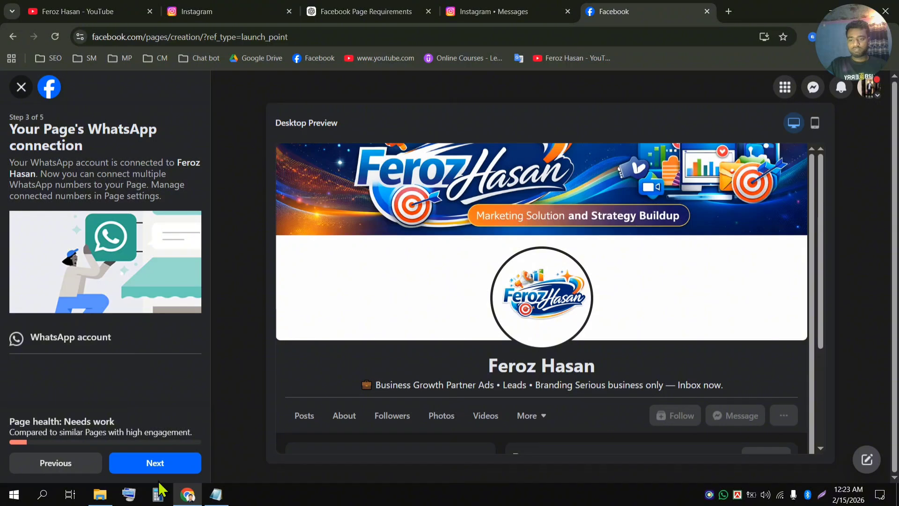
pyautogui.click(164, 468)
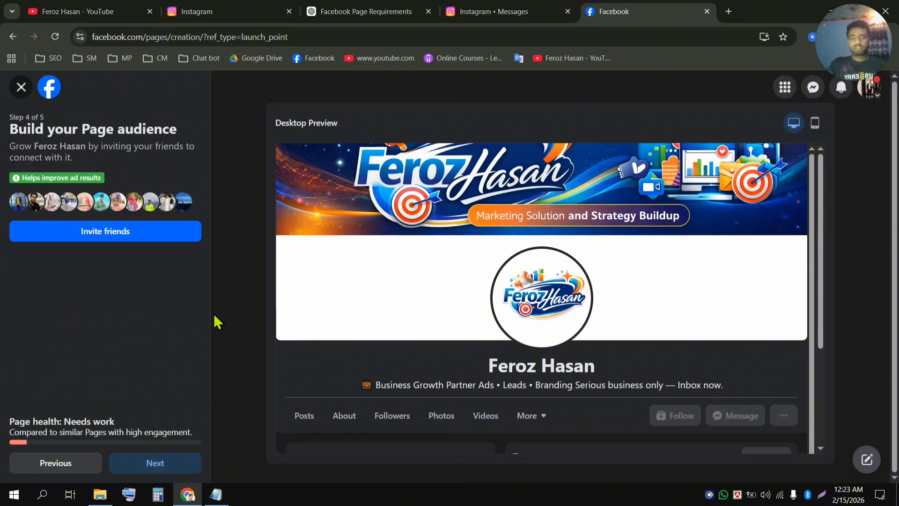
pyautogui.click(131, 232)
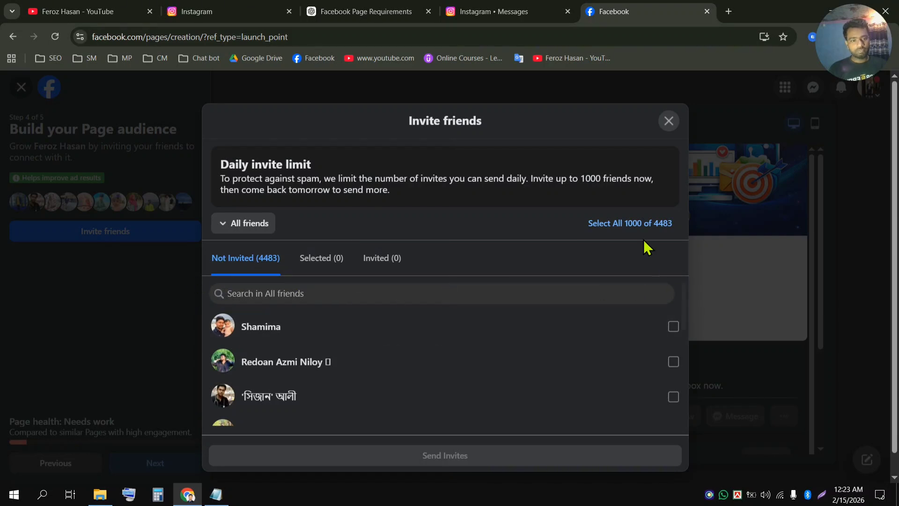
pyautogui.click(641, 223)
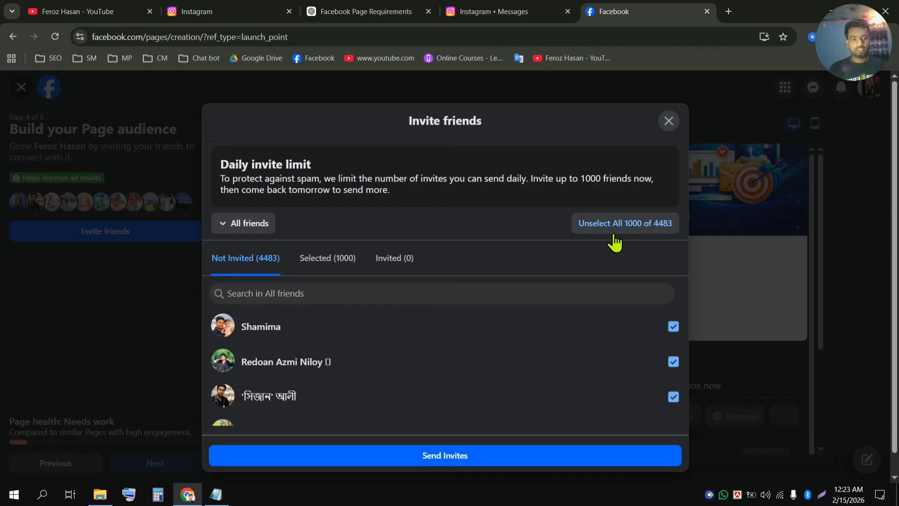
pyautogui.scroll(-10, 459, 318)
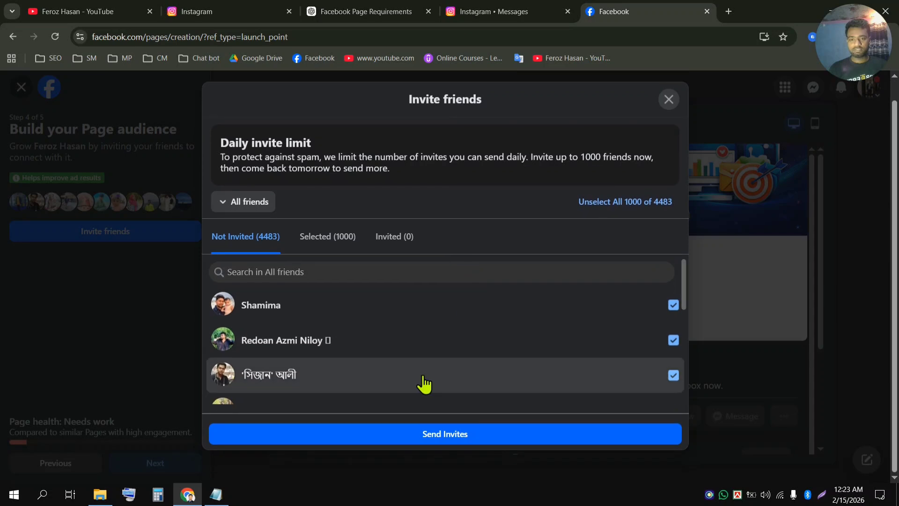
pyautogui.scroll(10, 395, 361)
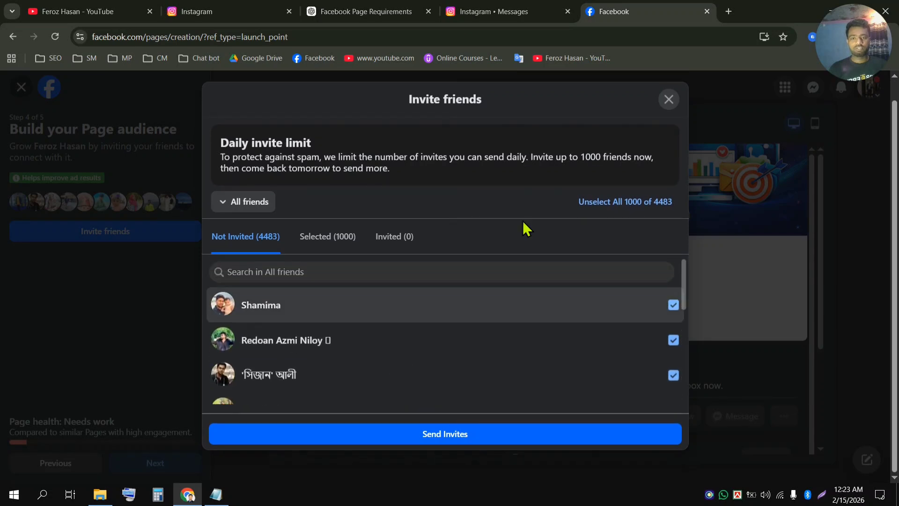
pyautogui.click(669, 100)
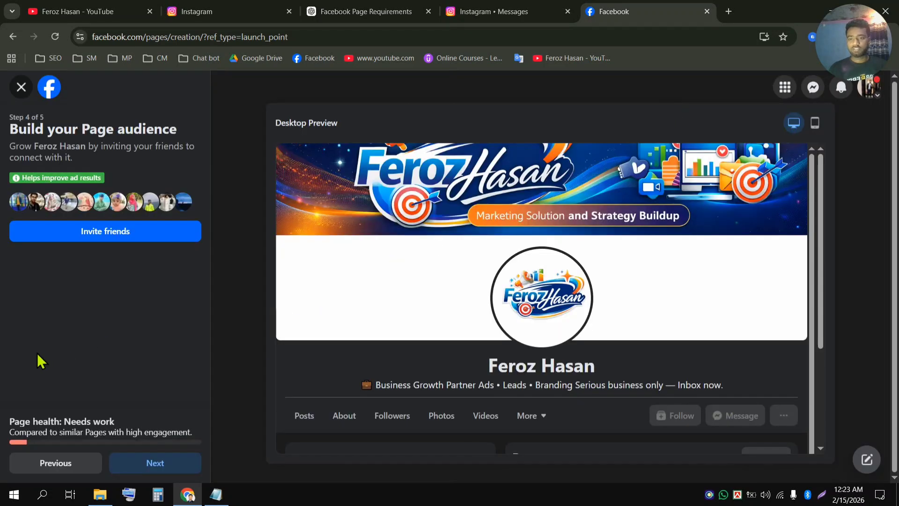
# - Continue to the last setup stage, keep its notification and marketing email options as they are, and finish the Page setup
pyautogui.click(155, 463)
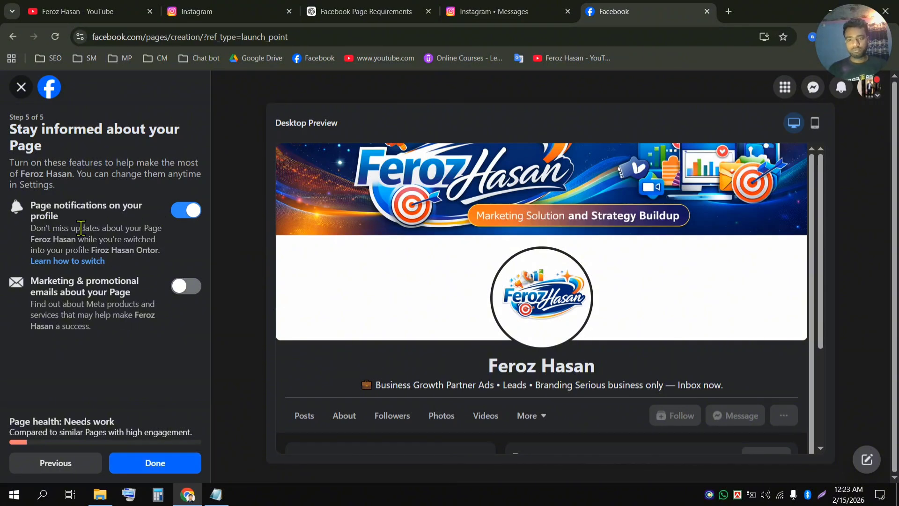
pyautogui.moveTo(64, 283); pyautogui.dragTo(123, 289)
pyautogui.click(101, 320)
pyautogui.moveTo(62, 293); pyautogui.dragTo(111, 284)
pyautogui.click(120, 299)
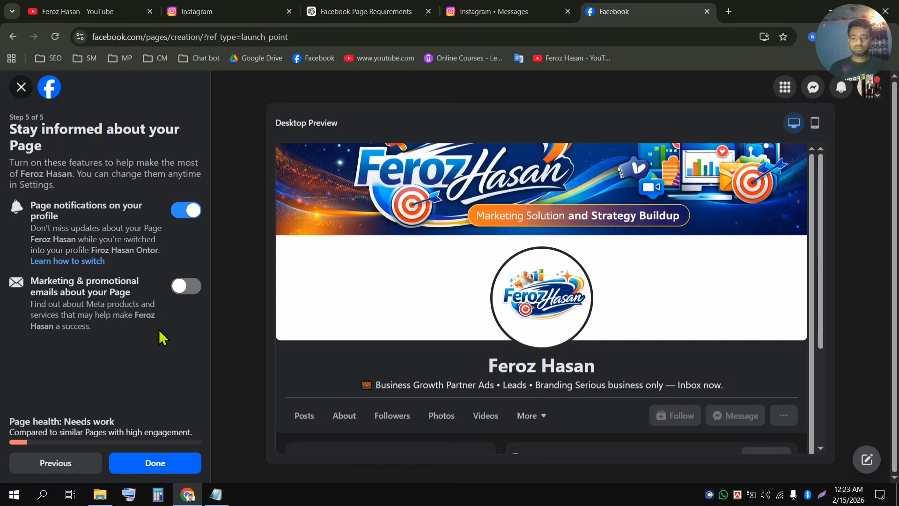
pyautogui.click(146, 461)
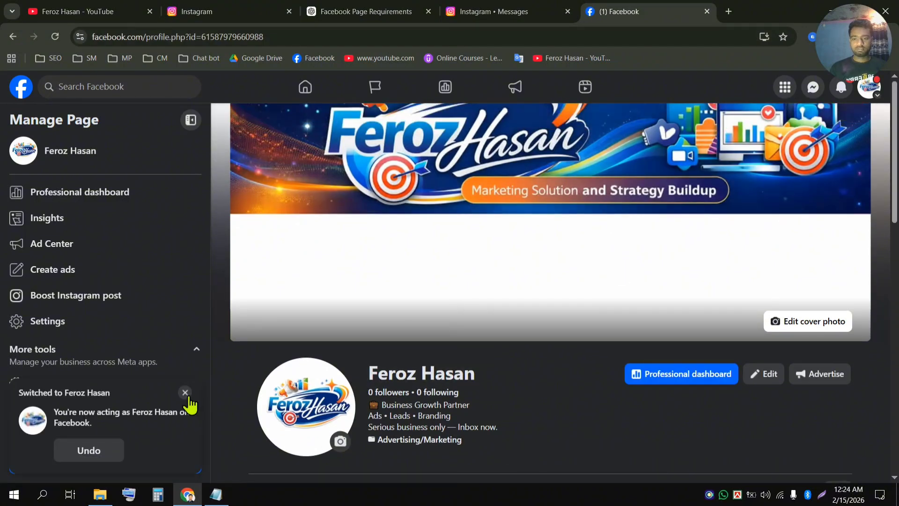
pyautogui.click(185, 393)
# - Upload "ChatGPT Image Feb 14, 2026, 03_12_12 PM.png" as the new cover photo, reposition it to show the whole banner, and save it
pyautogui.scroll(-3, 658, 301)
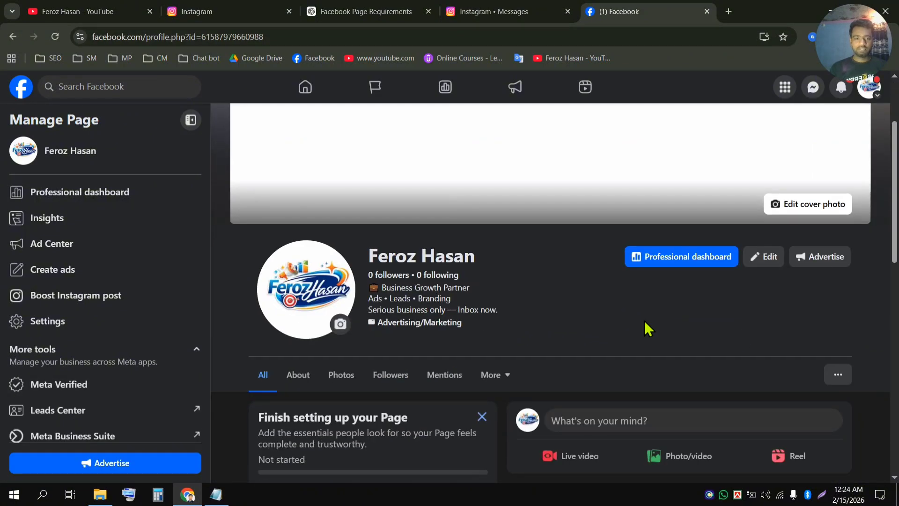
pyautogui.scroll(-5, 747, 337)
pyautogui.scroll(-4, 689, 345)
pyautogui.scroll(10, 689, 345)
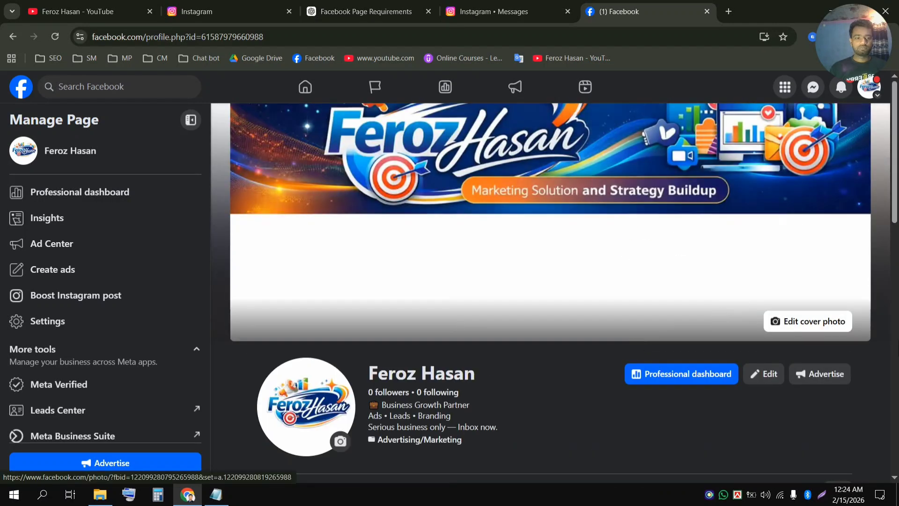
pyautogui.click(806, 323)
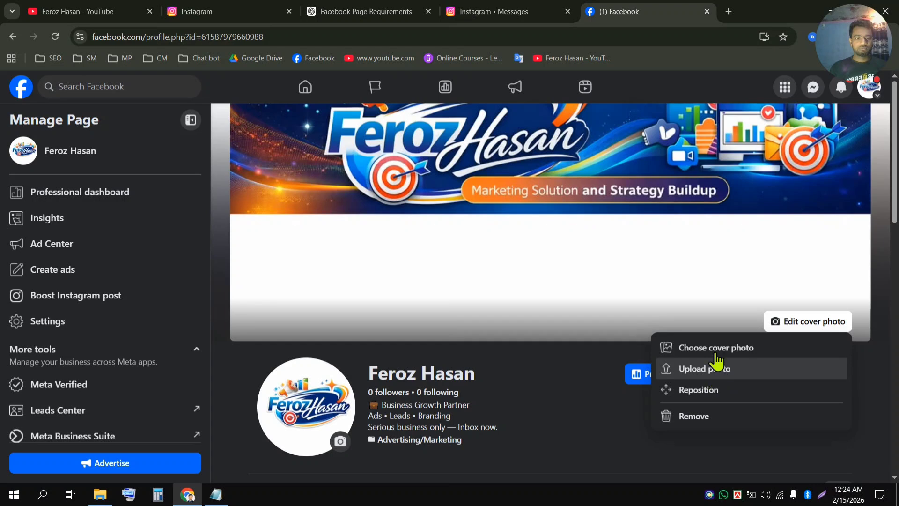
pyautogui.click(715, 369)
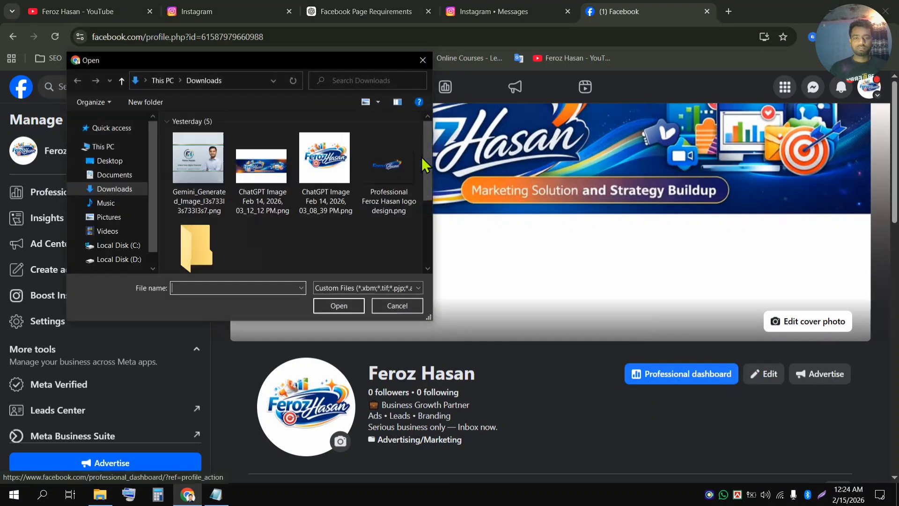
pyautogui.doubleClick(271, 171)
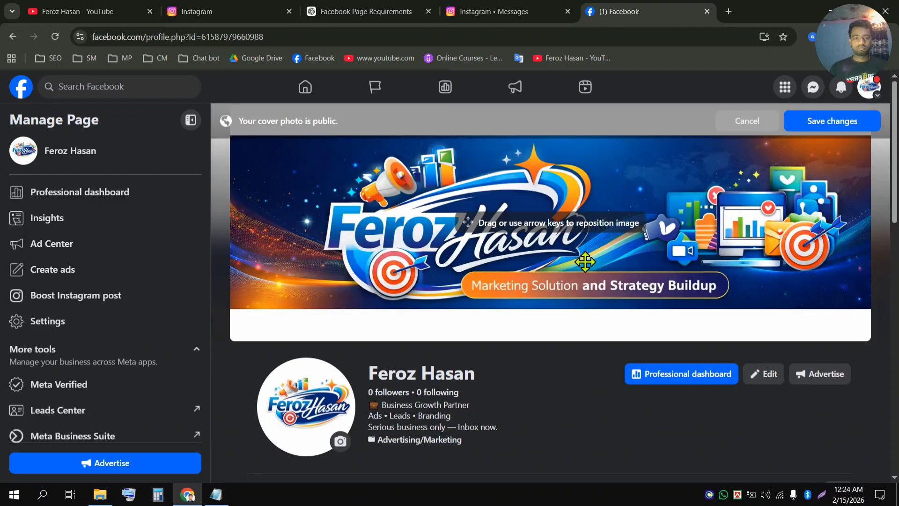
pyautogui.moveTo(602, 203)
pyautogui.mouseDown()
pyautogui.moveTo(597, 280)
pyautogui.moveTo(605, 190)
pyautogui.moveTo(608, 223)
pyautogui.moveTo(606, 212)
pyautogui.mouseUp()
pyautogui.click(823, 124)
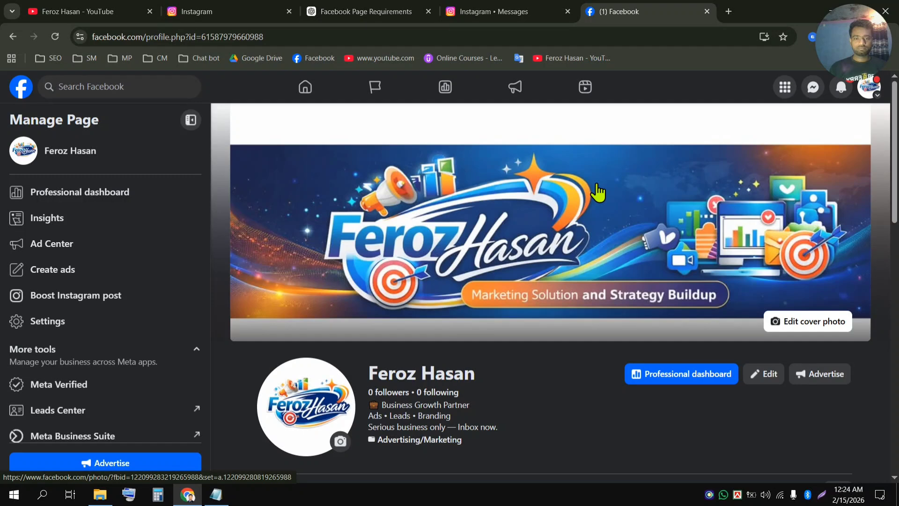
# - Reload the Page and review its cover, bio, setup suggestions, details, contact info, photos and posts
pyautogui.scroll(-2, 562, 374)
pyautogui.scroll(1, 541, 409)
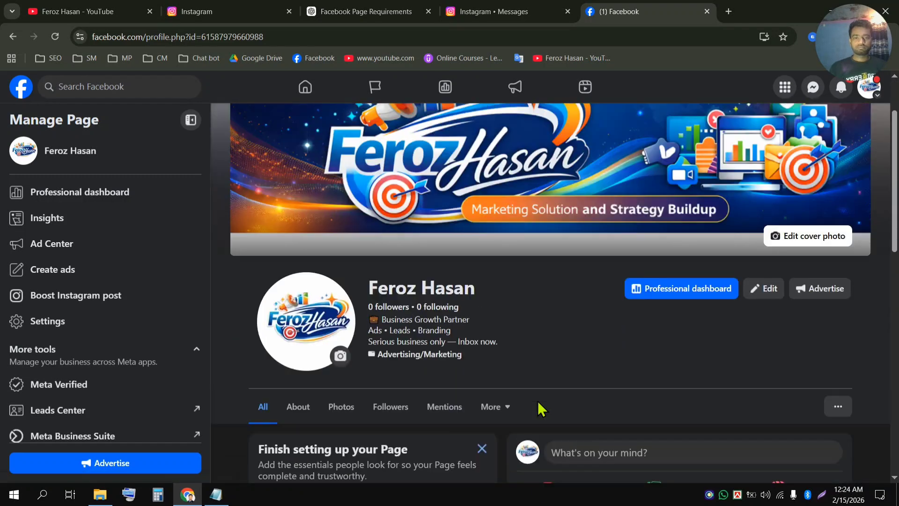
pyautogui.scroll(2, 541, 409)
pyautogui.click(55, 36)
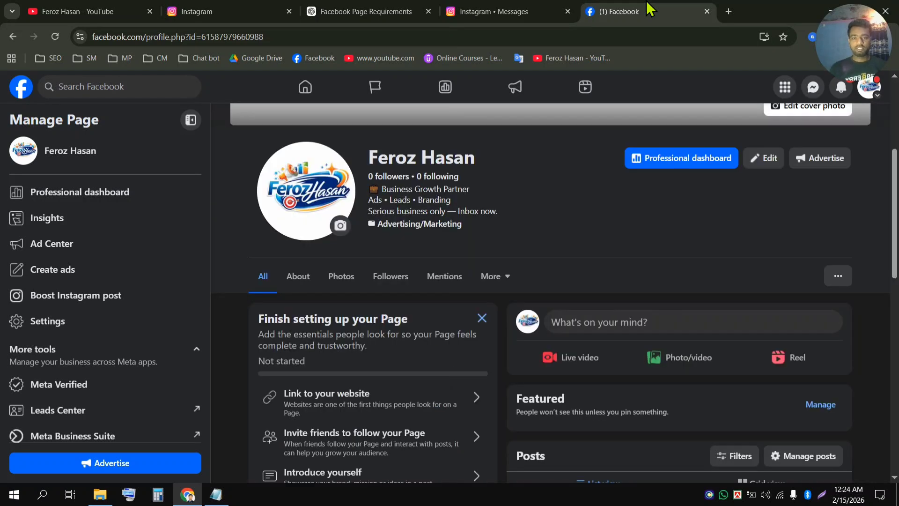
pyautogui.scroll(5, 692, 170)
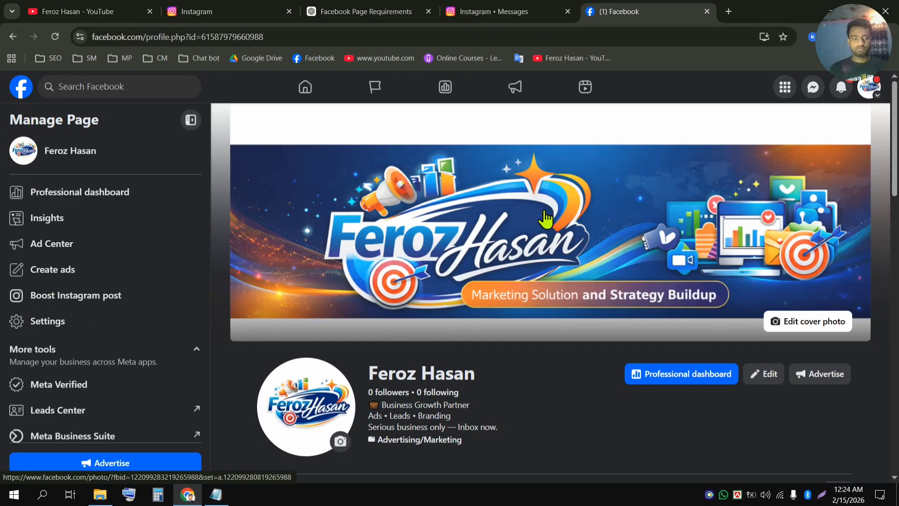
pyautogui.scroll(-3, 546, 218)
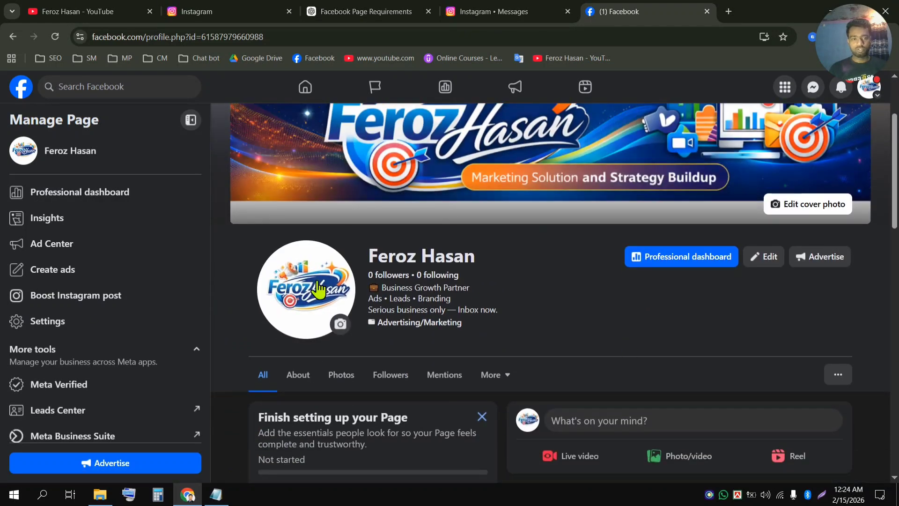
pyautogui.scroll(-3, 319, 289)
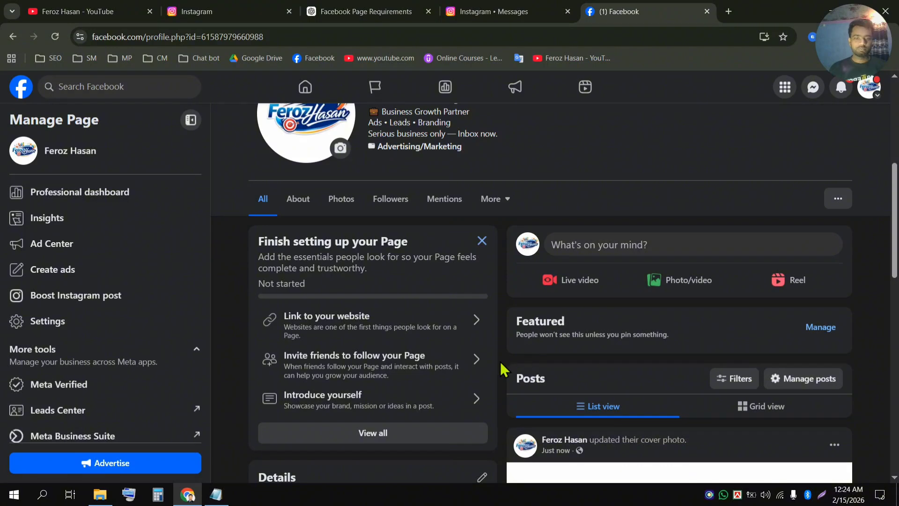
pyautogui.scroll(-6, 501, 369)
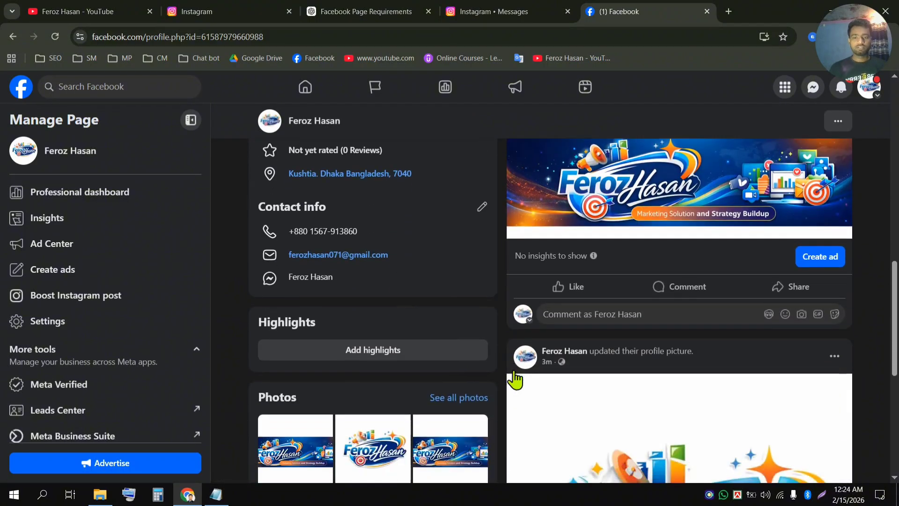
pyautogui.scroll(3, 515, 379)
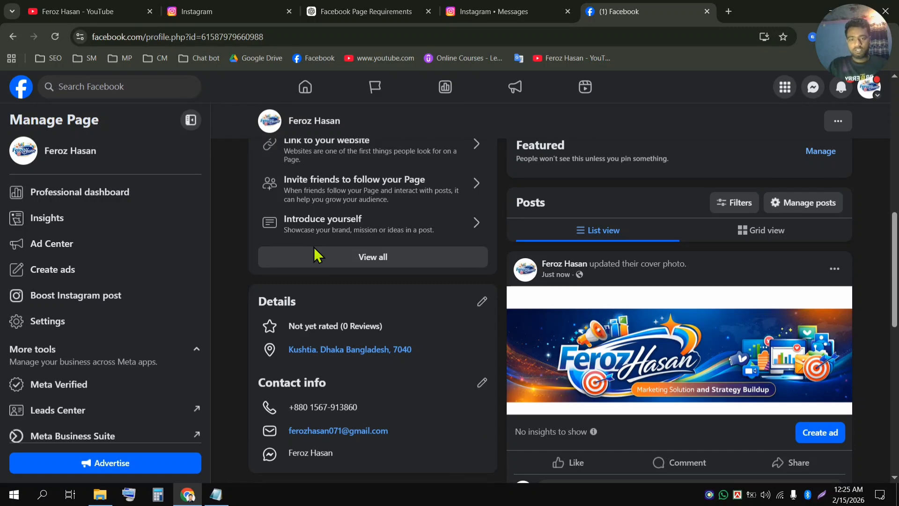
pyautogui.scroll(-5, 314, 253)
pyautogui.scroll(-2, 421, 288)
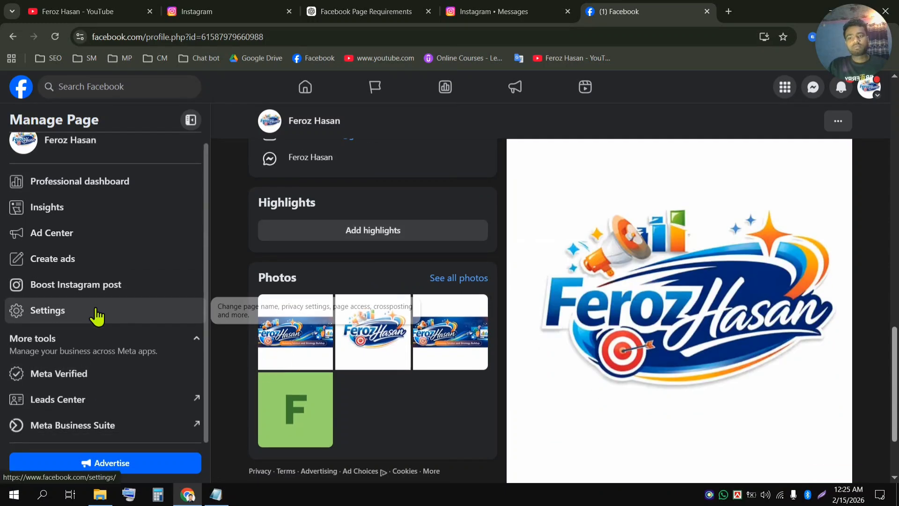
pyautogui.scroll(12, 332, 267)
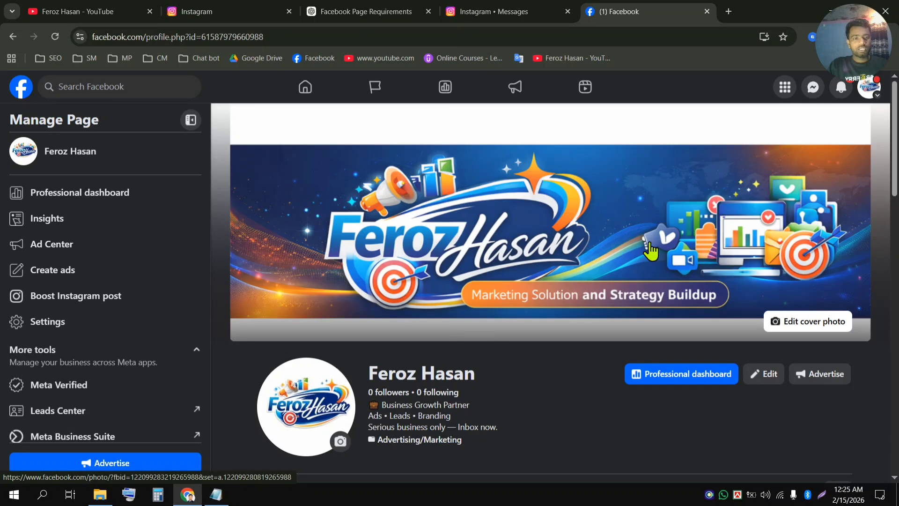
pyautogui.scroll(-2, 581, 225)
pyautogui.scroll(-2, 633, 322)
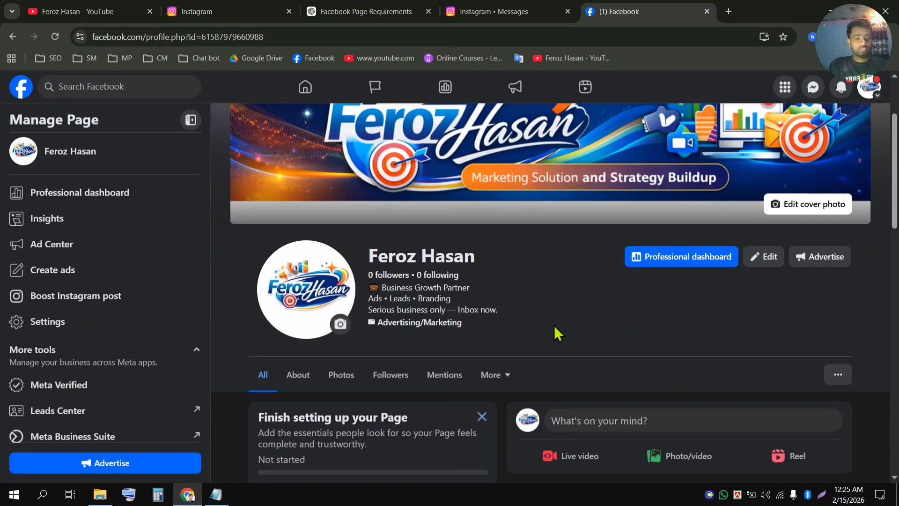
pyautogui.moveTo(482, 321); pyautogui.dragTo(397, 277)
pyautogui.click(708, 344)
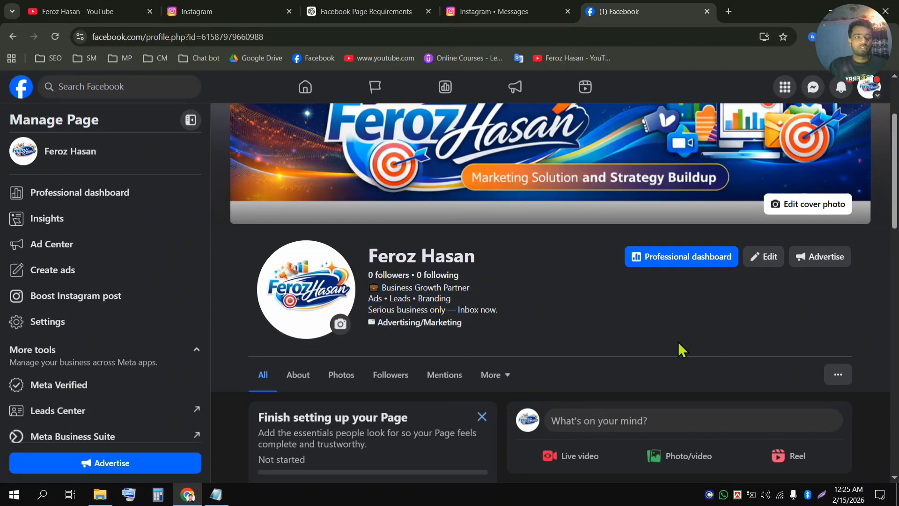